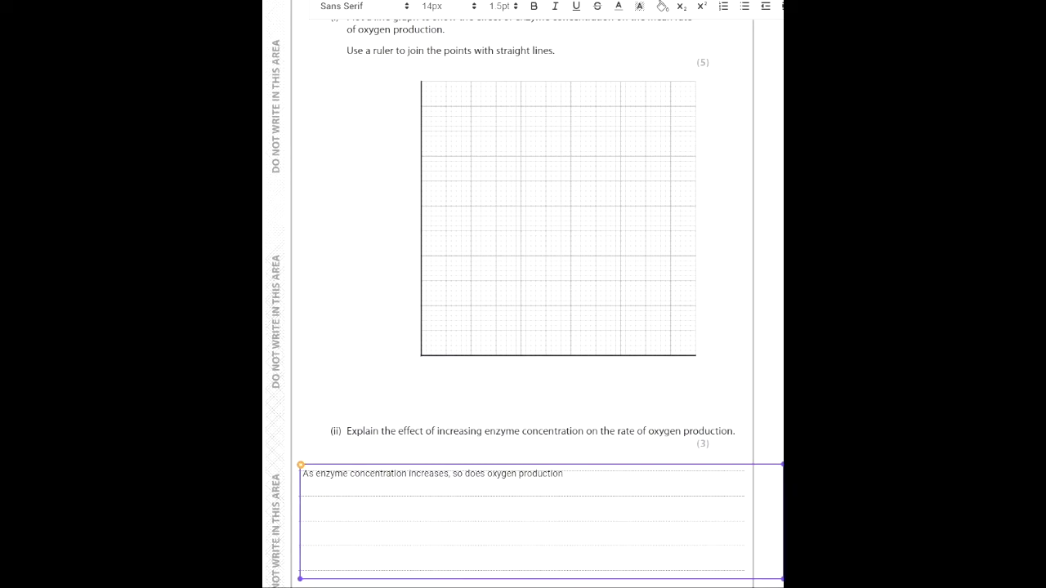
Draw a freehand box around the two 8.2 values in the results table of part (b).
{"action": "scroll", "coordinate": [523, 294], "scroll_direction": "up", "scroll_amount": 5}
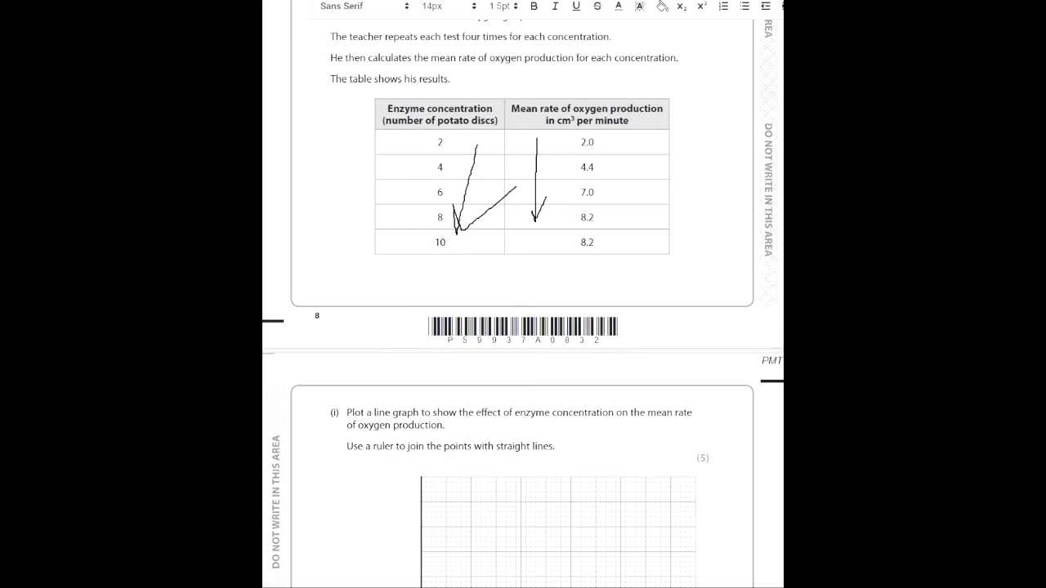
{"action": "mouse_move", "coordinate": [571, 121]}
{"action": "left_mouse_down"}
{"action": "mouse_move", "coordinate": [576, 237]}
{"action": "mouse_move", "coordinate": [559, 243]}
{"action": "mouse_move", "coordinate": [633, 233]}
{"action": "mouse_move", "coordinate": [575, 207]}
{"action": "left_mouse_up"}
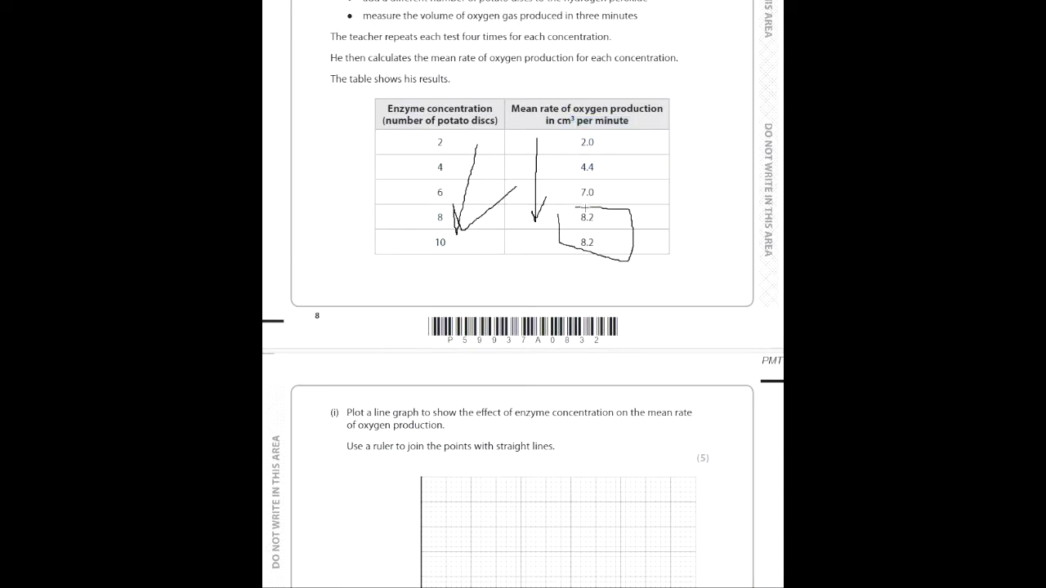
Extend the answer to part (ii) with ", up until 8, where it peaks at 8.2".
{"action": "scroll", "coordinate": [772, 286], "scroll_direction": "down", "scroll_amount": 6}
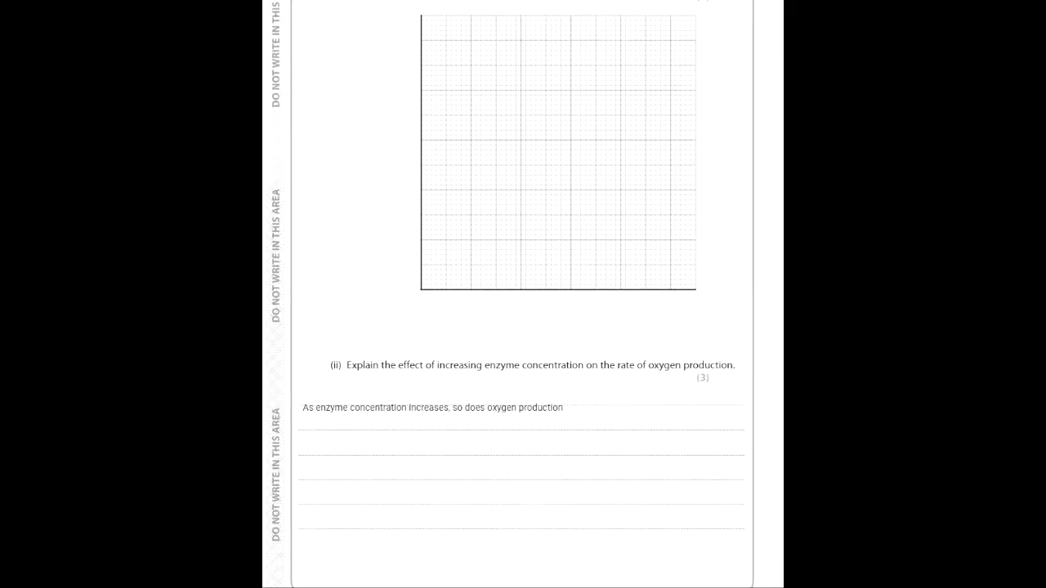
{"action": "left_click", "coordinate": [563, 407]}
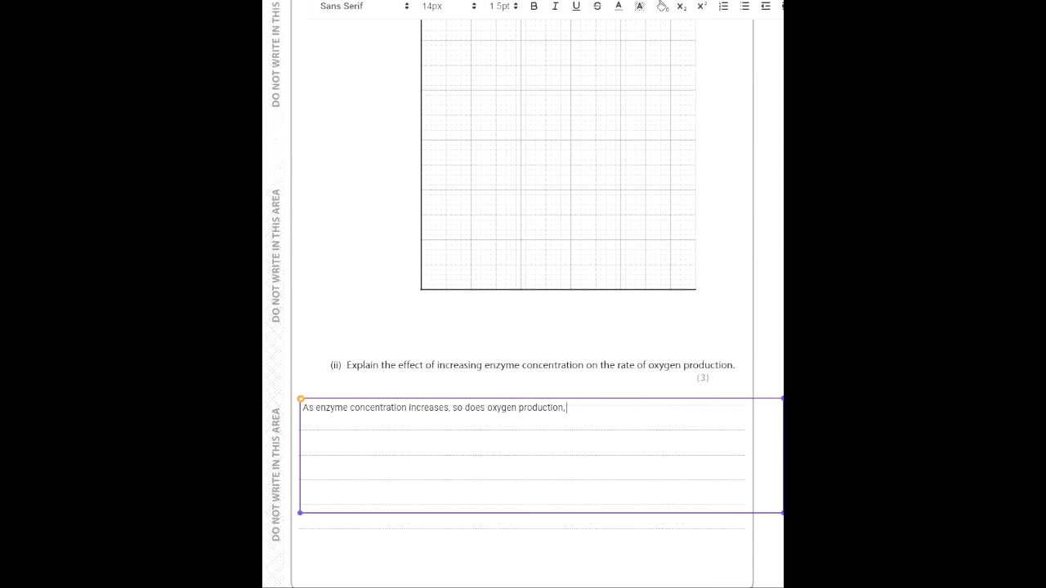
{"action": "type", "text": ", up until 8"}
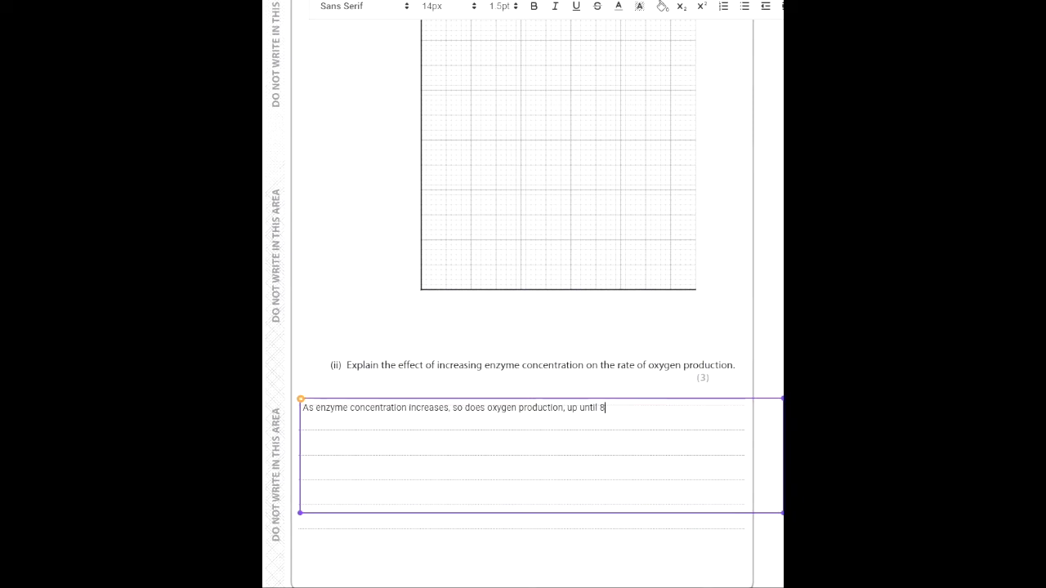
{"action": "type", "text": ", where it peaks at"}
{"action": "scroll", "coordinate": [523, 294], "scroll_direction": "up", "scroll_amount": 10}
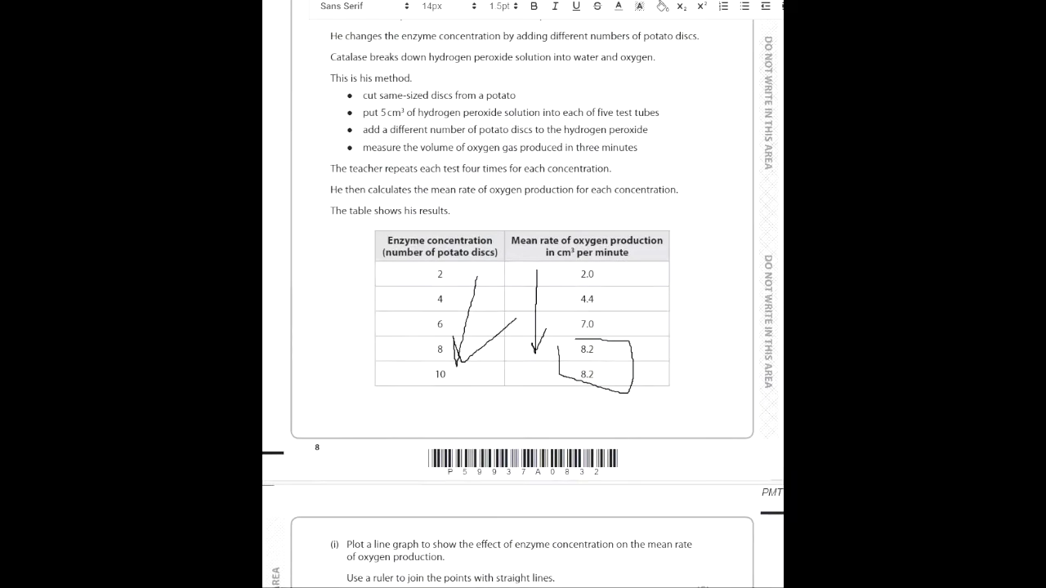
{"action": "scroll", "coordinate": [523, 294], "scroll_direction": "down", "scroll_amount": 10}
{"action": "type", "text": "8.2"}
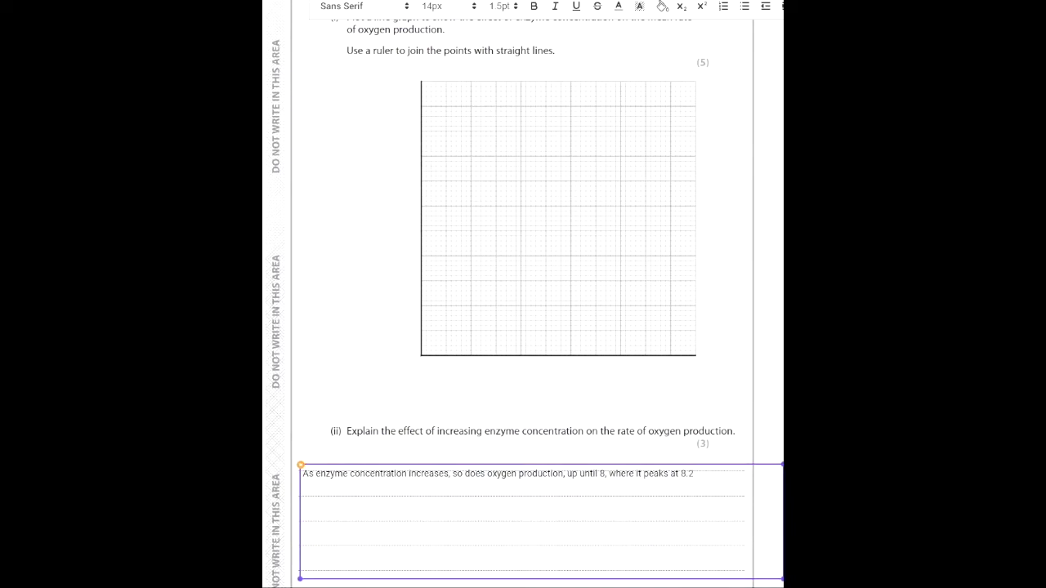
End the first sentence of answer (ii) with a full stop and insert "discs" after "up until 8".
{"action": "type", "text": "/"}
{"action": "type", "text": "."}
{"action": "key", "text": "shift+Right"}
{"action": "key", "text": "shift+Right"}
{"action": "type", "text": "discs"}
{"action": "key", "text": "BackSpace"}
{"action": "key", "text": "BackSpace"}
{"action": "key", "text": "BackSpace"}
{"action": "key", "text": "BackSpace"}
{"action": "key", "text": "BackSpace"}
{"action": "type", "text": "discs, w"}
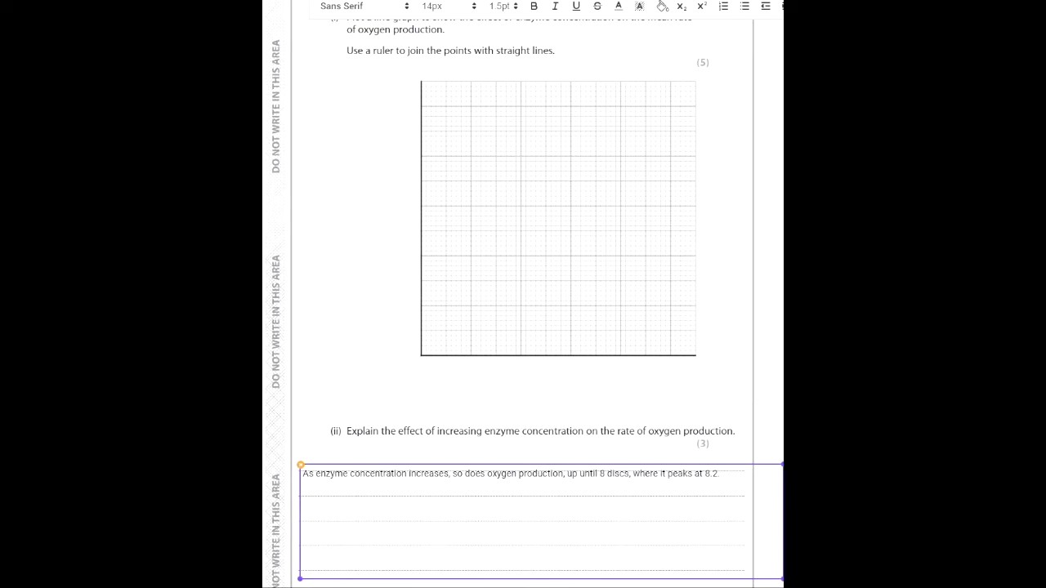
Add a line to answer (ii): "More enzymes are available to react with the substrates, allowing more enzyme-substrate complexes to be formed.".
{"action": "left_click", "coordinate": [721, 474]}
{"action": "key", "text": "Return"}
{"action": "type", "text": "More enzyme s are available to "}
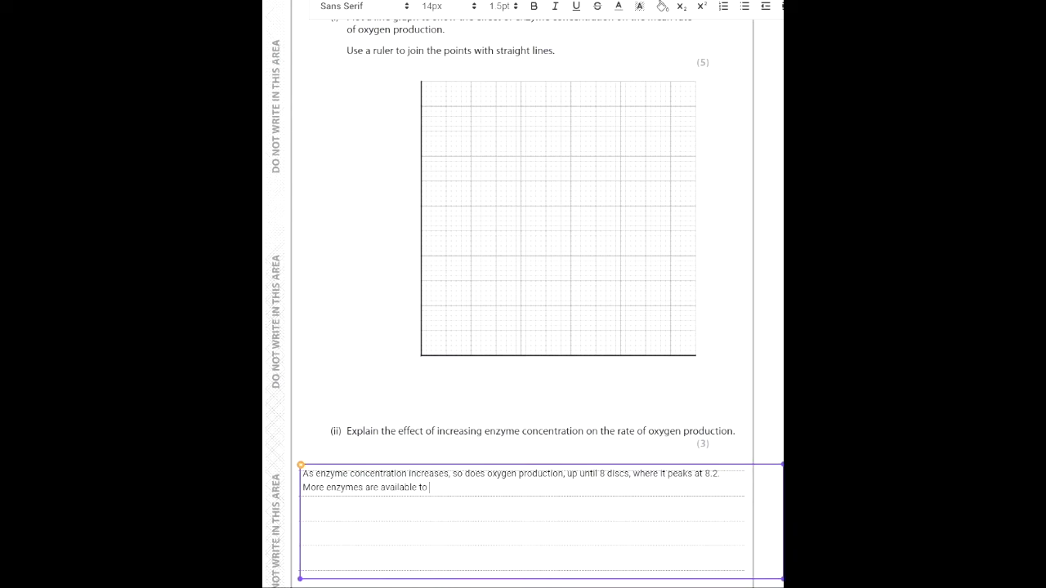
{"action": "type", "text": "react with "}
{"action": "type", "text": "the substrate"}
{"action": "type", "text": "s."}
{"action": "type", "text": " allowing more"}
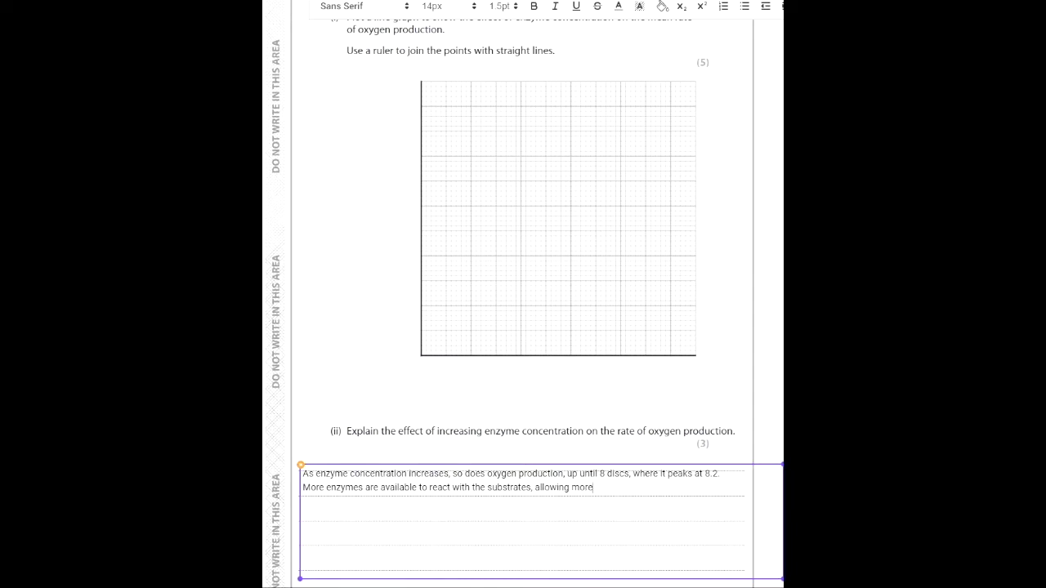
{"action": "type", "text": " enzyme-substrate complexes to be formed"}
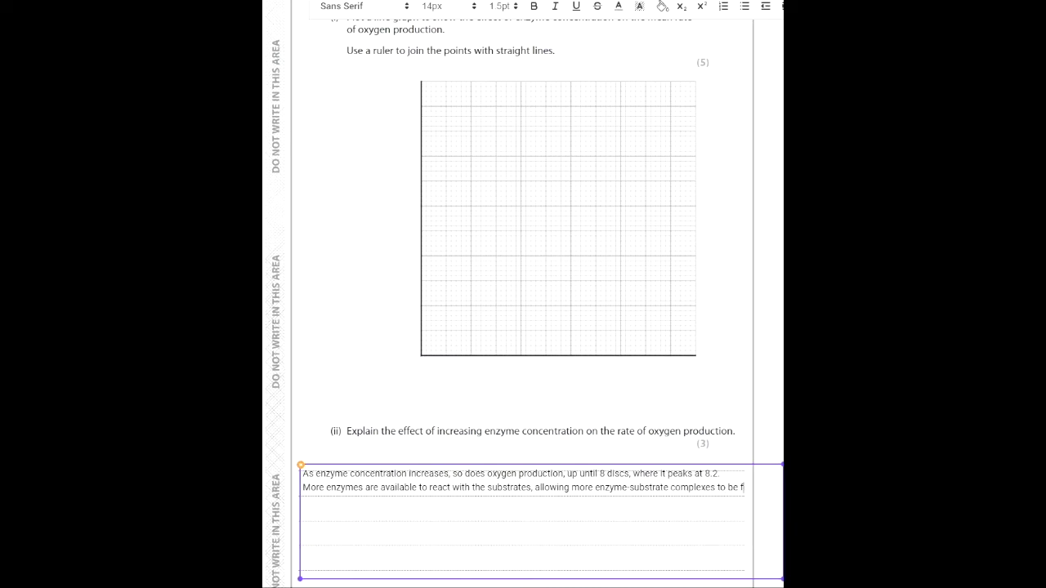
Leave a blank line and add "This means that there will be more reaction occuring" to answer (ii).
{"action": "key", "text": "Return"}
{"action": "key", "text": "Return"}
{"action": "type", "text": "This means that there will be more"}
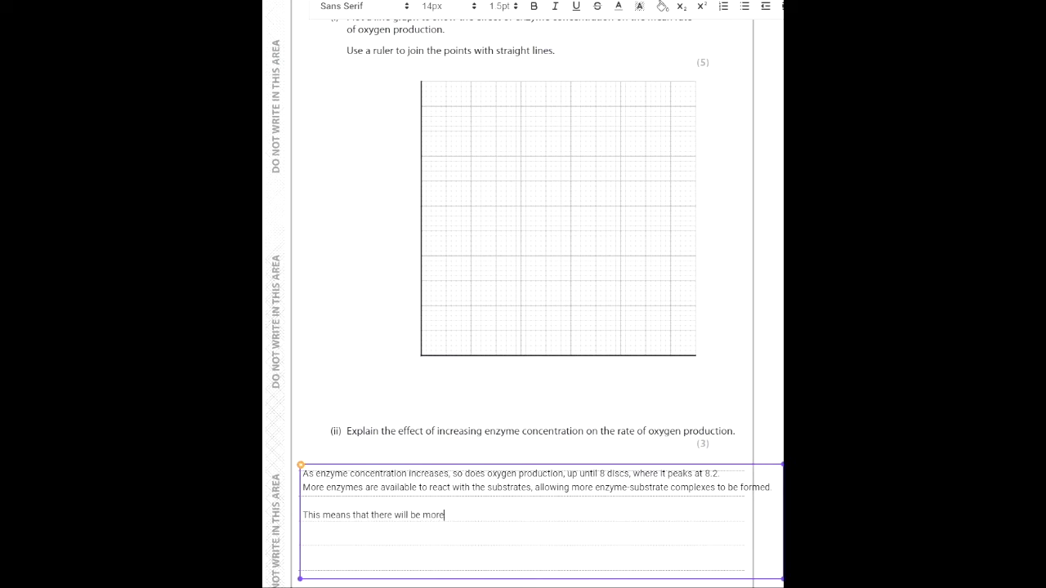
{"action": "key", "text": "BackSpace"}
{"action": "type", "text": "e reaction occuring"}
Highlight the last sentence and the enzyme-substrate complexes clause in answer (ii) to review them.
{"action": "key", "text": "shift+Home"}
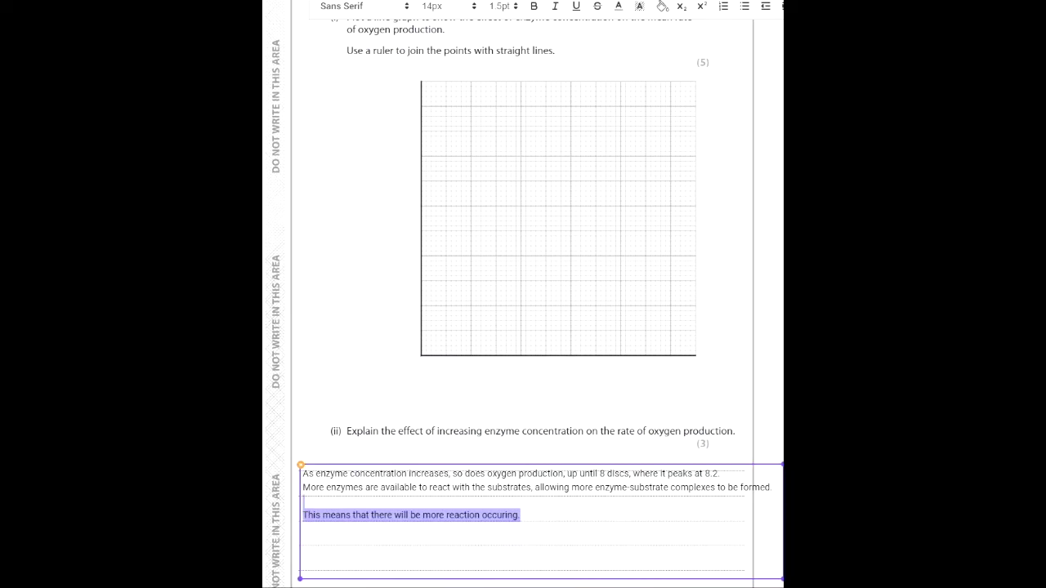
{"action": "left_click_drag", "start_coordinate": [773, 488], "coordinate": [453, 488]}
{"action": "left_click_drag", "start_coordinate": [520, 488], "coordinate": [772, 488]}
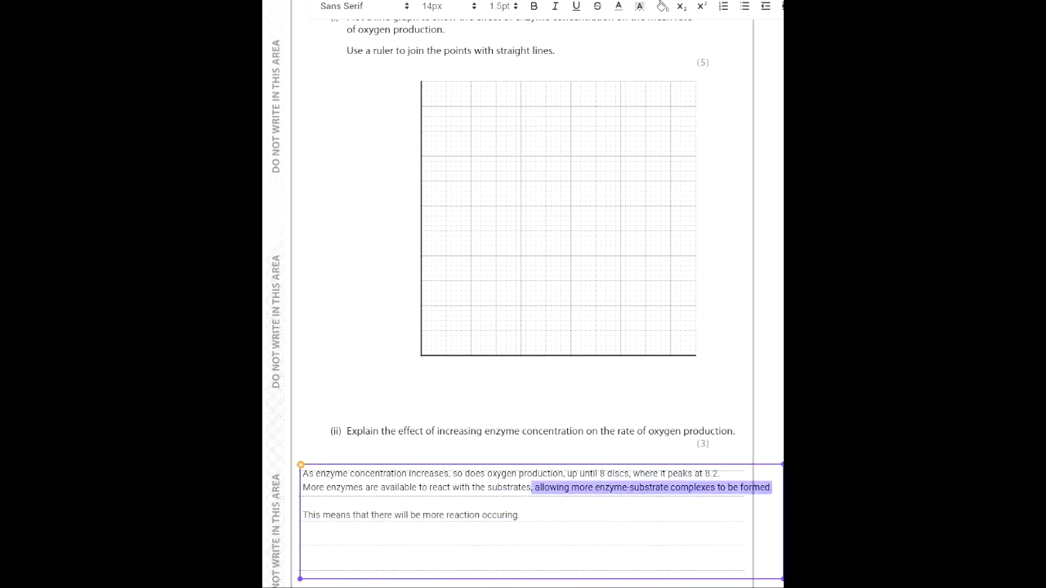
{"action": "left_click_drag", "start_coordinate": [544, 487], "coordinate": [772, 487]}
Add the line "Up until all of the subtrate molecules have combined with enzymes" at the end of answer (ii).
{"action": "left_click", "coordinate": [520, 516]}
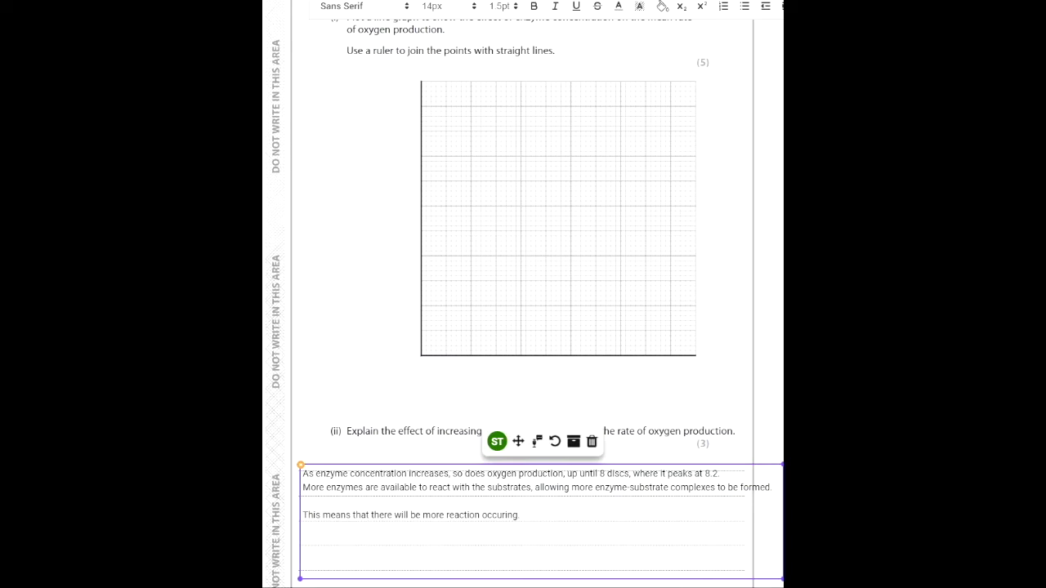
{"action": "type", "text": "Up until all of the subtrate molecules have combined with enzymes"}
Examine the marked trends and boxed values in the results table of part (b).
{"action": "scroll", "coordinate": [523, 303], "scroll_direction": "up", "scroll_amount": 10}
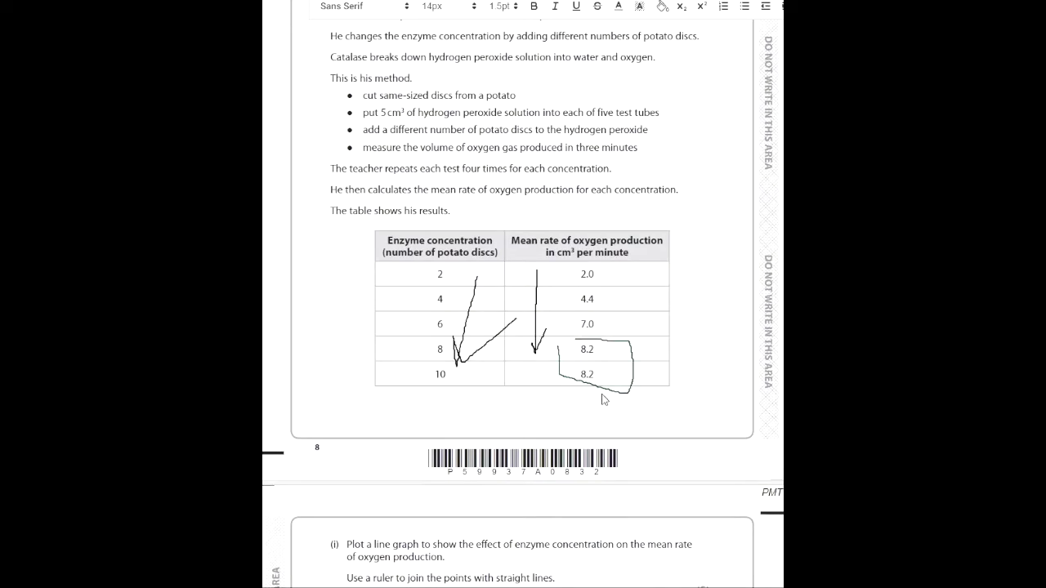
{"action": "left_click", "coordinate": [629, 343]}
{"action": "key", "text": "Escape"}
{"action": "left_click", "coordinate": [536, 286]}
{"action": "key", "text": "Escape"}
Answer part (iii) with "gas syringe" on its first answer line.
{"action": "scroll", "coordinate": [523, 294], "scroll_direction": "down", "scroll_amount": 14}
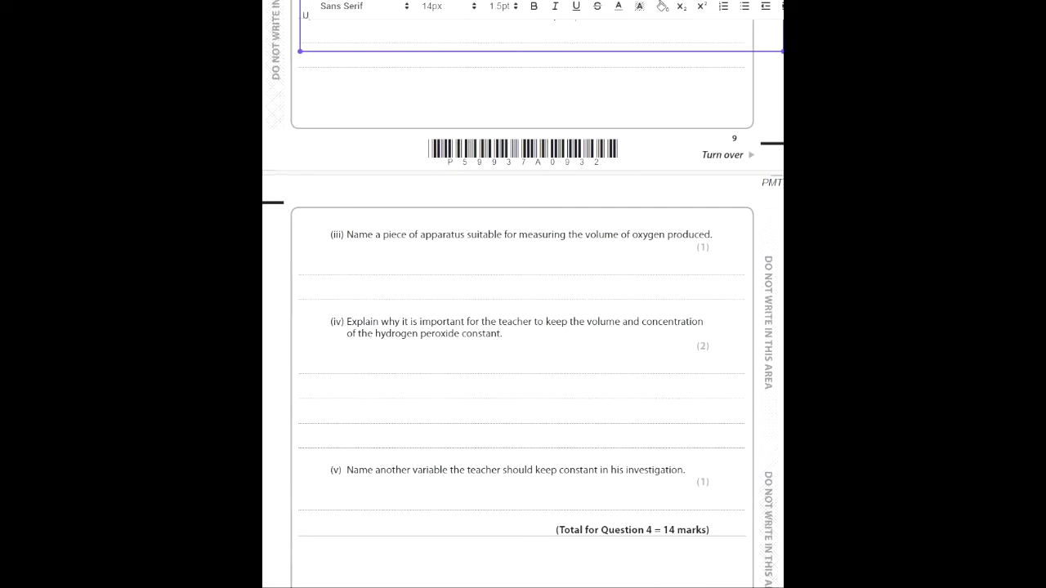
{"action": "key", "text": "Escape"}
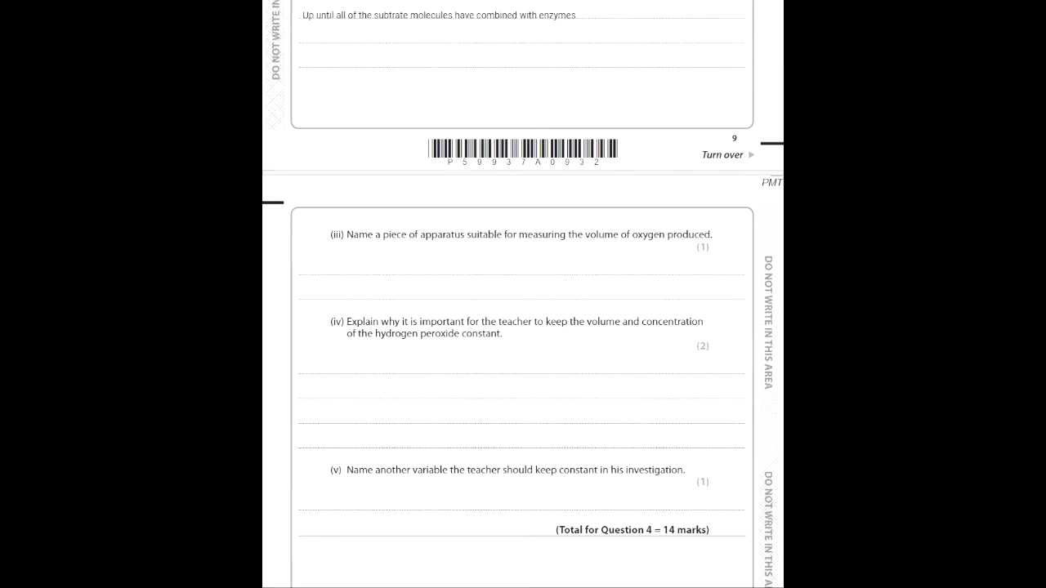
{"action": "left_click", "coordinate": [334, 280]}
{"action": "type", "text": "ga"}
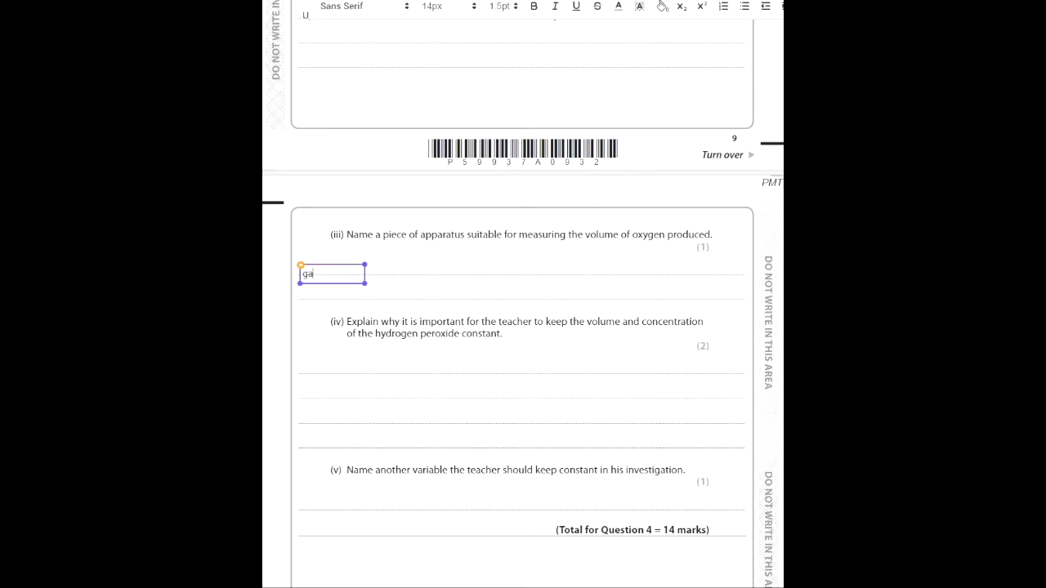
{"action": "type", "text": "s syringe"}
{"action": "key", "text": "Escape"}
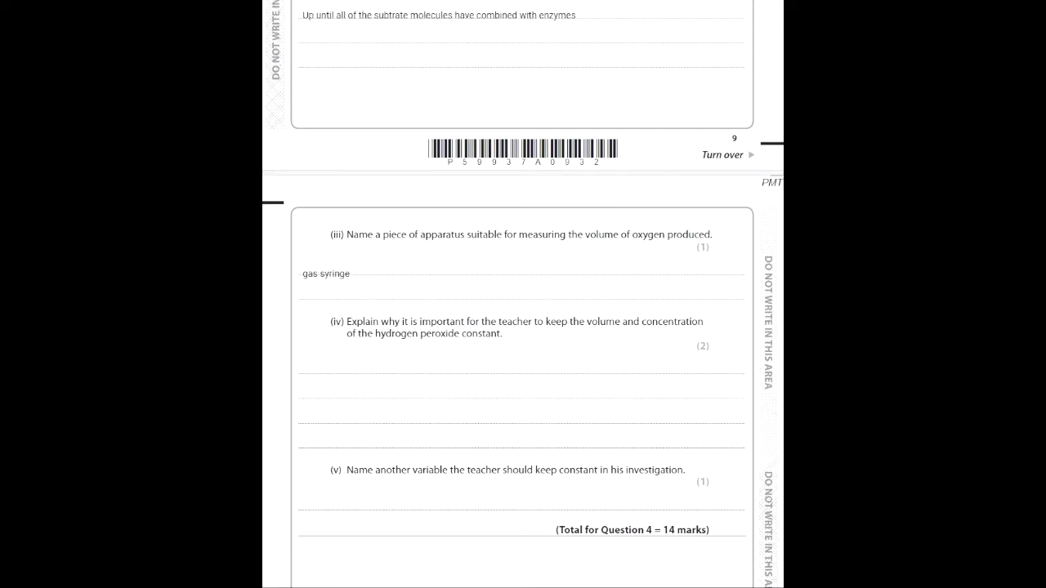
Begin the answer to part (iv) with "It is important to change variable,".
{"action": "left_click", "coordinate": [337, 387]}
{"action": "type", "text": "It"}
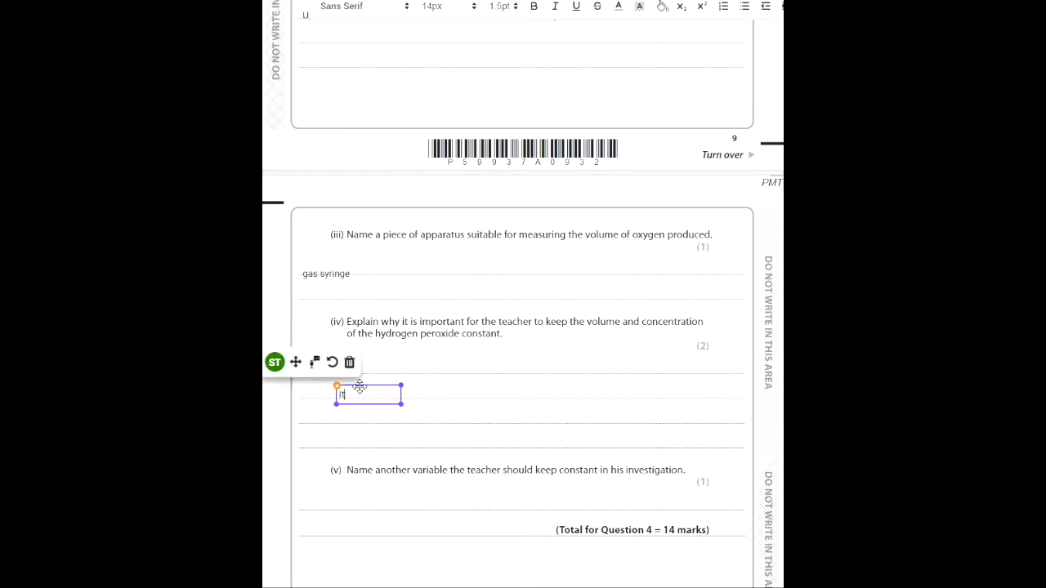
{"action": "type", "text": " is importany"}
{"action": "key", "text": "BackSpace"}
{"action": "type", "text": "t to change variable,"}
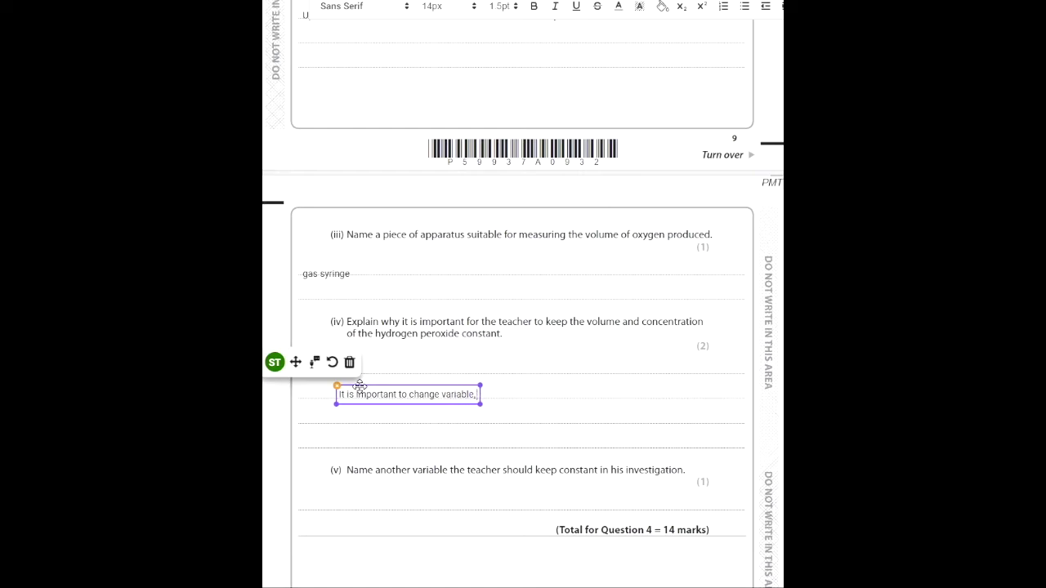
Complete answer (iv) with "as changing the v or conc of hydroigen perixoide may also affect the dependant variable (rate).".
{"action": "type", "text": " as changing"}
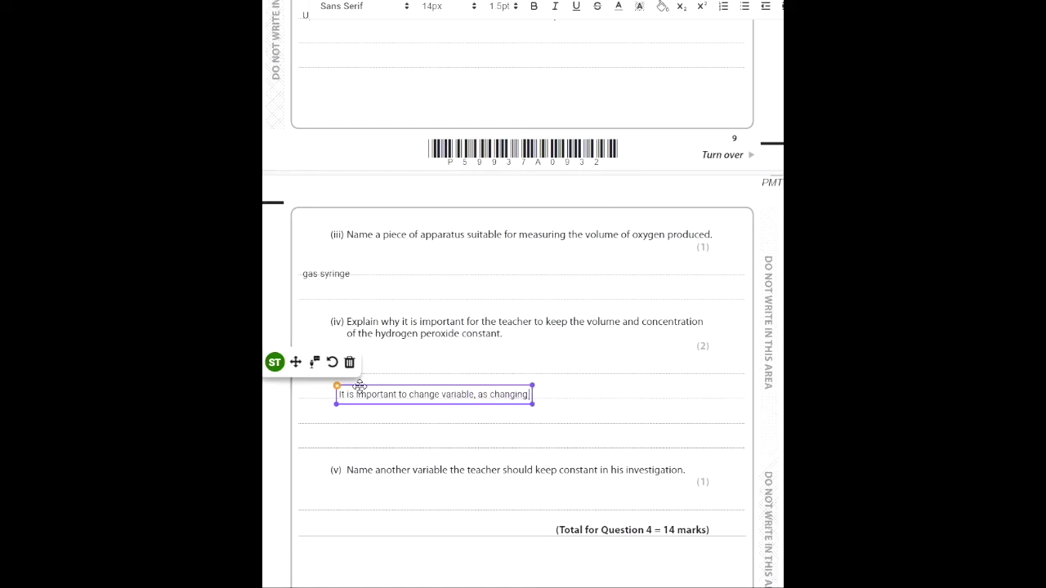
{"action": "type", "text": " the v or conc of hydr"}
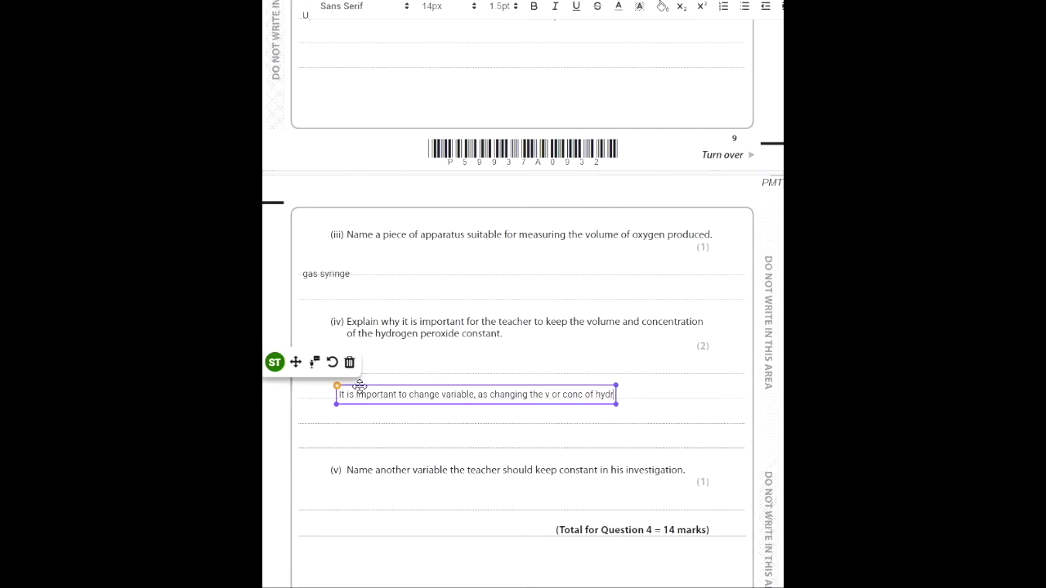
{"action": "type", "text": "oigen perixo"}
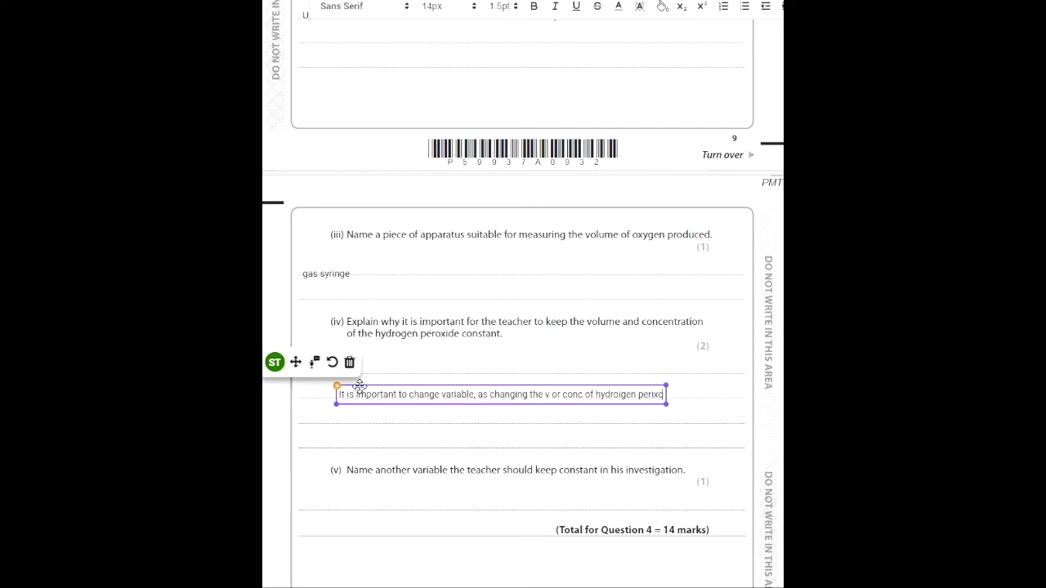
{"action": "type", "text": "ide may also a"}
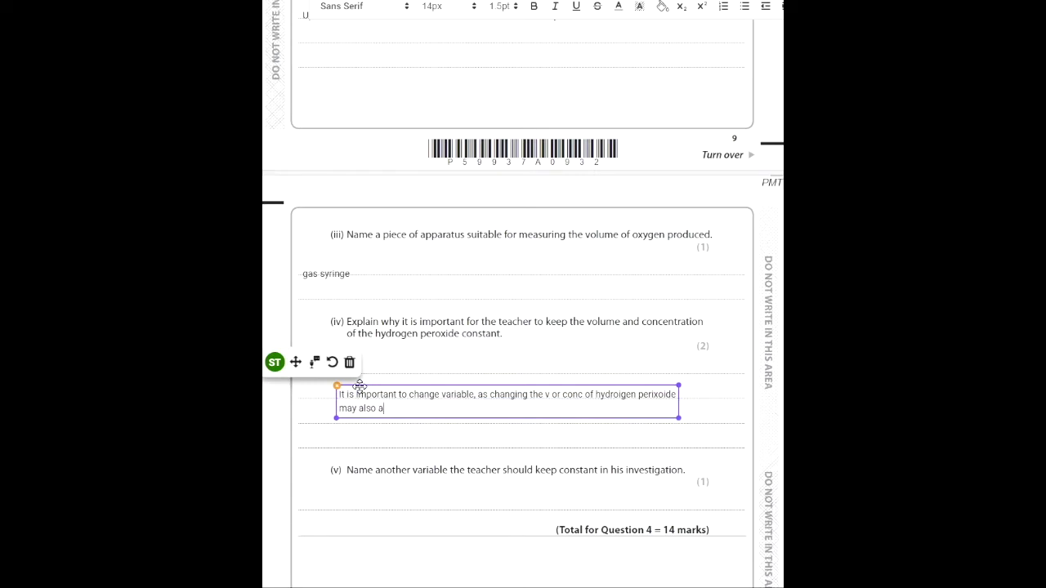
{"action": "type", "text": "ffect the dependant variable (rate)."}
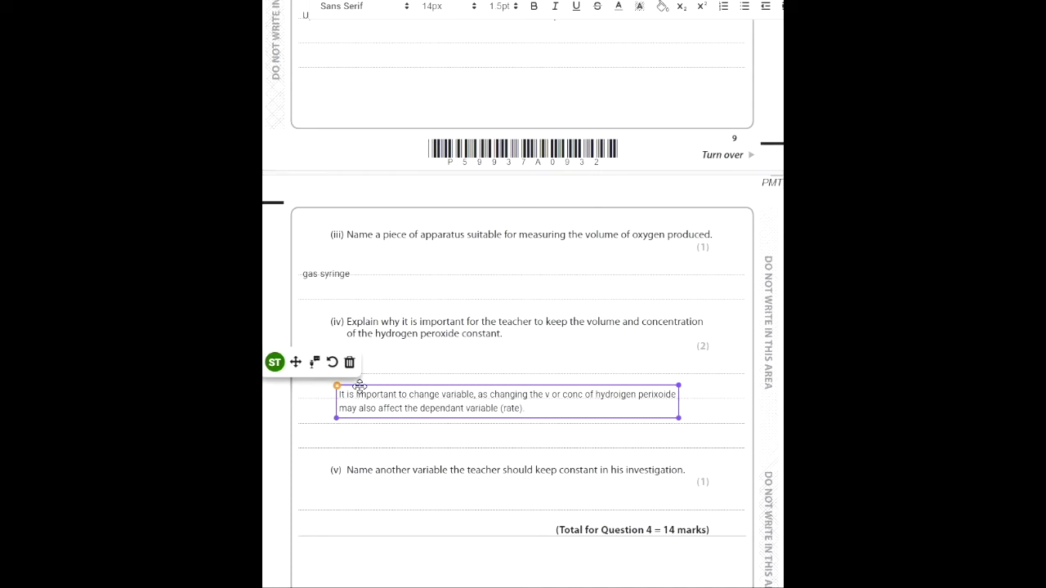
Answer part (v) with "temp. pH, type of potato" in a text box resting on its first answer line.
{"action": "scroll", "coordinate": [326, 491], "scroll_direction": "down", "scroll_amount": 4}
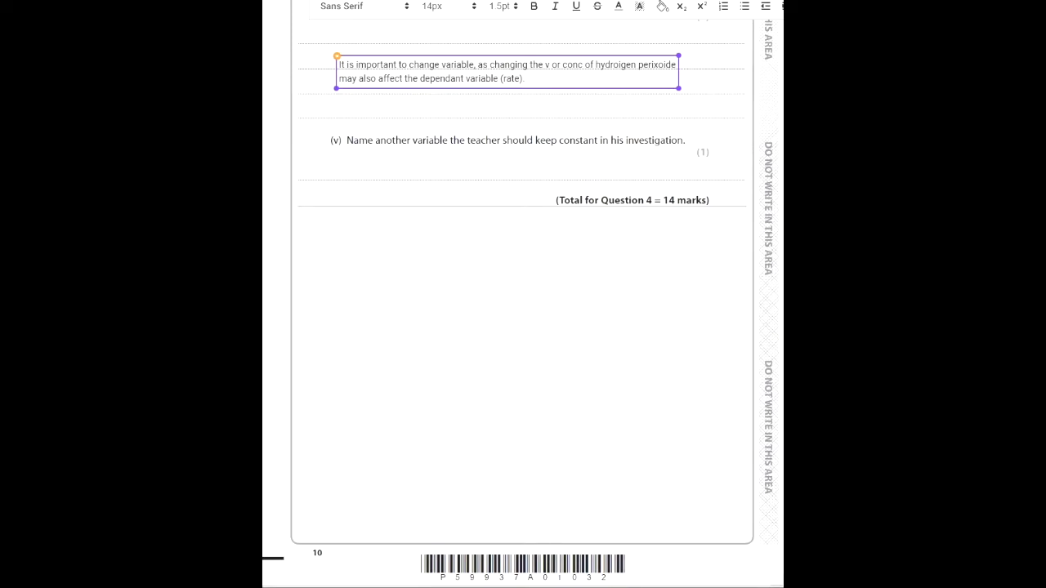
{"action": "key", "text": "BackSpace"}
{"action": "key", "text": "Escape"}
{"action": "key", "text": "Escape"}
{"action": "left_click", "coordinate": [313, 181]}
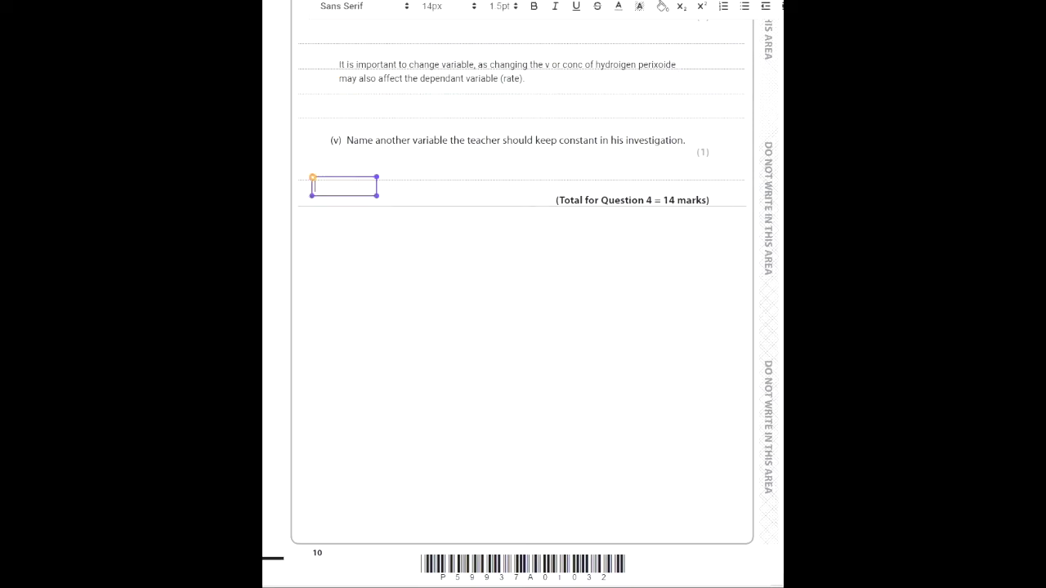
{"action": "left_click_drag", "start_coordinate": [343, 175], "coordinate": [343, 161]}
{"action": "type", "text": "temp. pH, tp"}
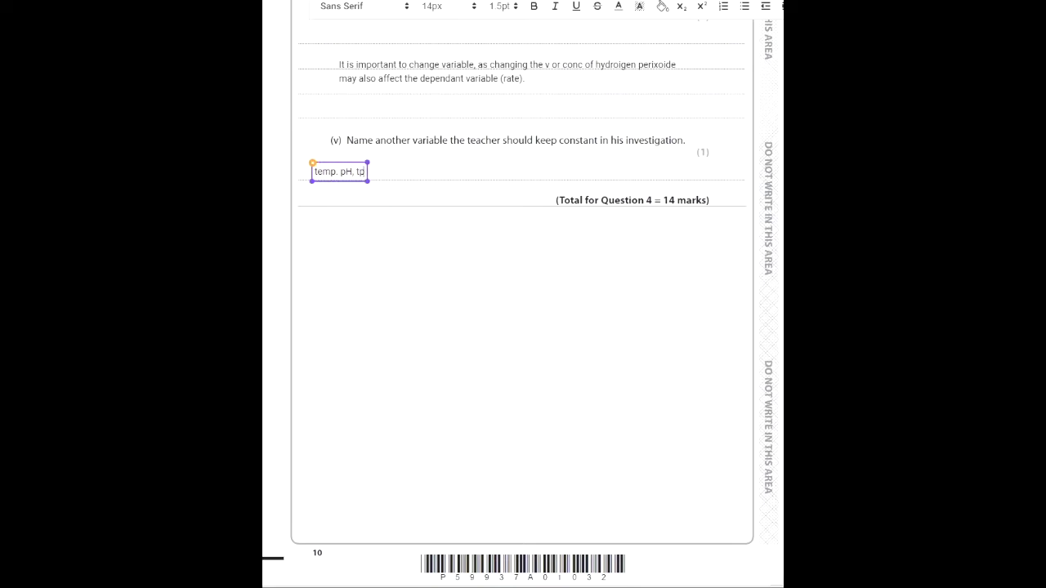
{"action": "key", "text": "BackSpace"}
{"action": "type", "text": "ypo"}
{"action": "type", "text": " of potato"}
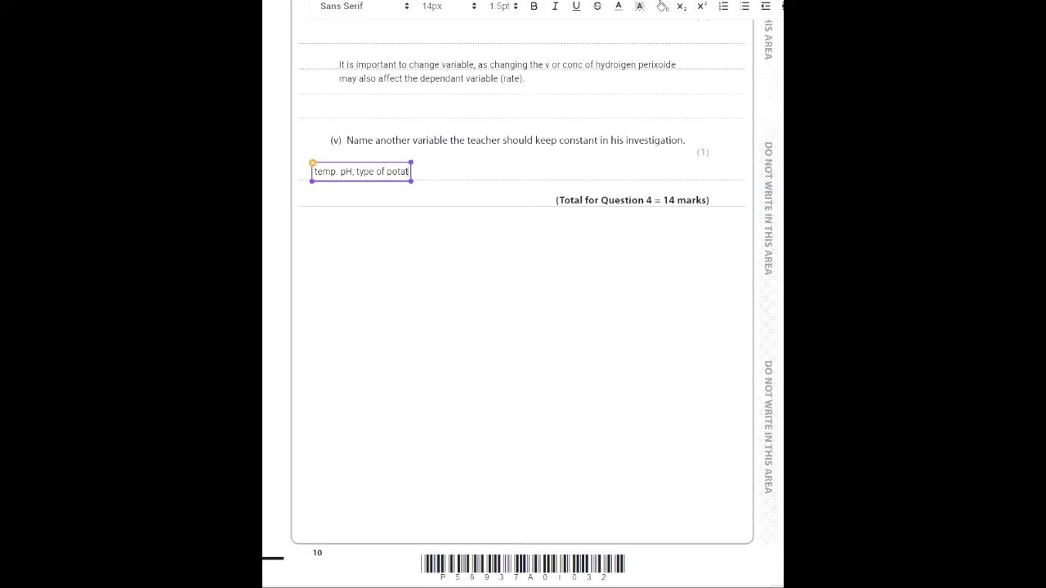
{"action": "left_click", "coordinate": [529, 208]}
Review the method and results table of part (b), highlighting the enzyme concentration column heading.
{"action": "scroll", "coordinate": [530, 208], "scroll_direction": "up", "scroll_amount": 10}
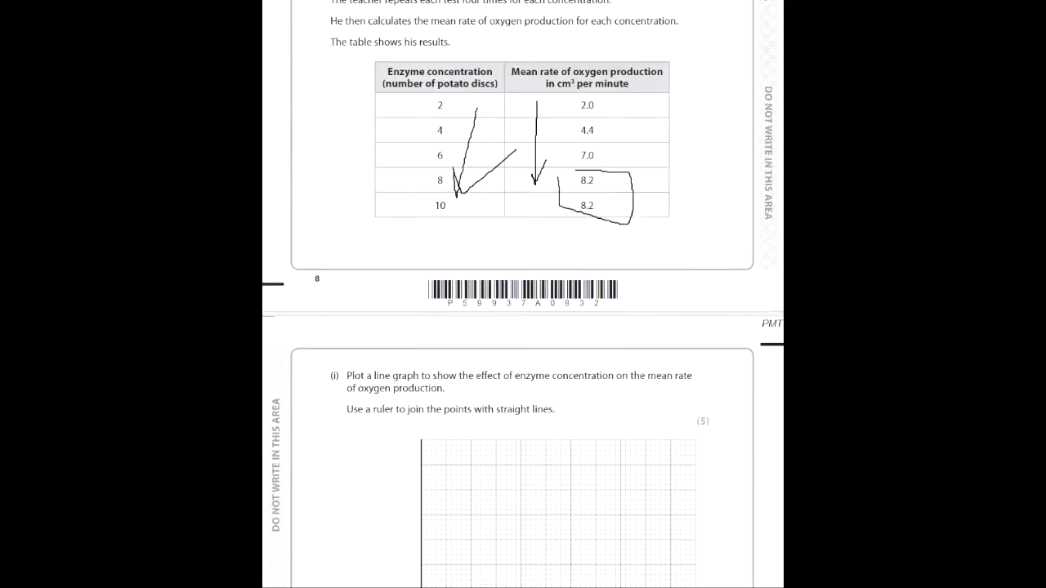
{"action": "scroll", "coordinate": [523, 294], "scroll_direction": "up", "scroll_amount": 5}
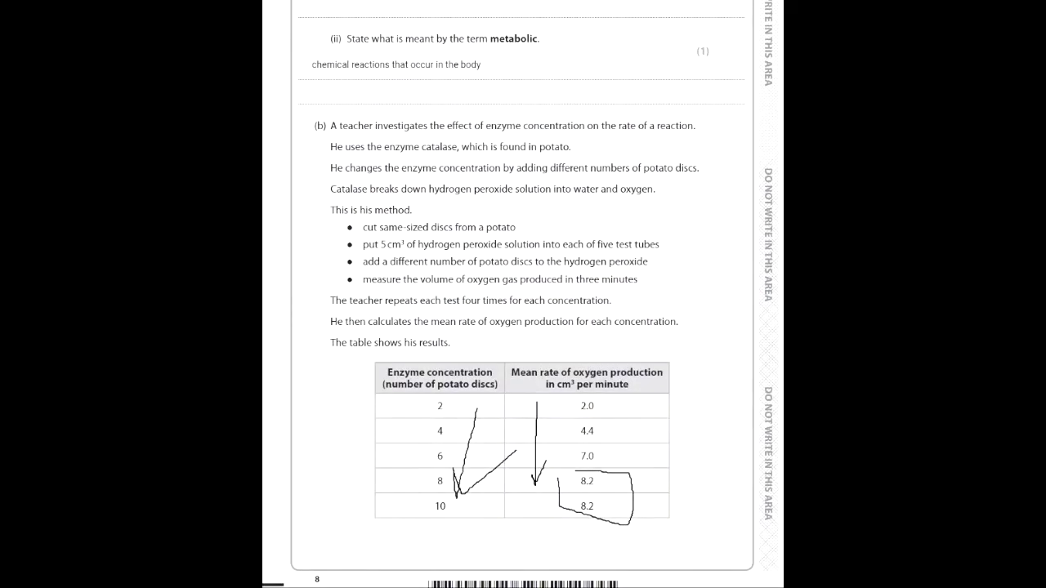
{"action": "left_click_drag", "start_coordinate": [404, 342], "coordinate": [490, 384]}
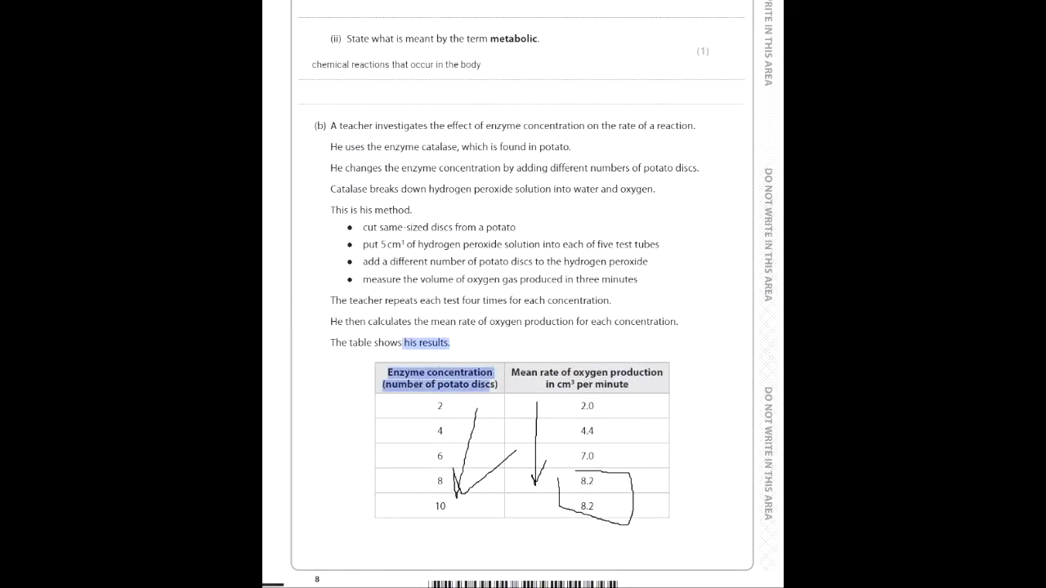
{"action": "scroll", "coordinate": [523, 294], "scroll_direction": "up", "scroll_amount": 1}
{"action": "scroll", "coordinate": [523, 294], "scroll_direction": "down", "scroll_amount": 3}
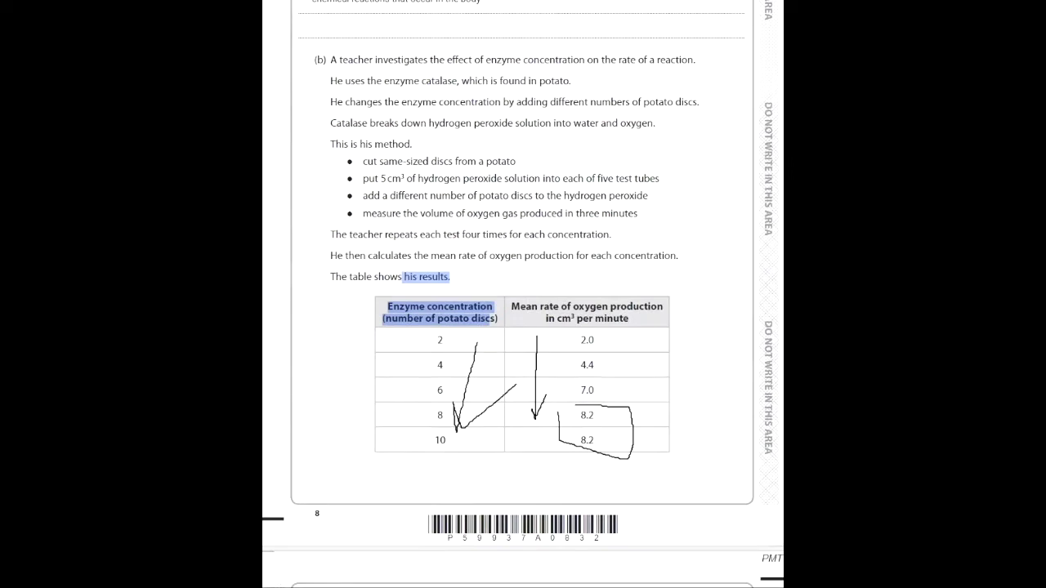
Place a text box spanning the answer lines of Question 5 part (a)(i).
{"action": "scroll", "coordinate": [523, 294], "scroll_direction": "down", "scroll_amount": 15}
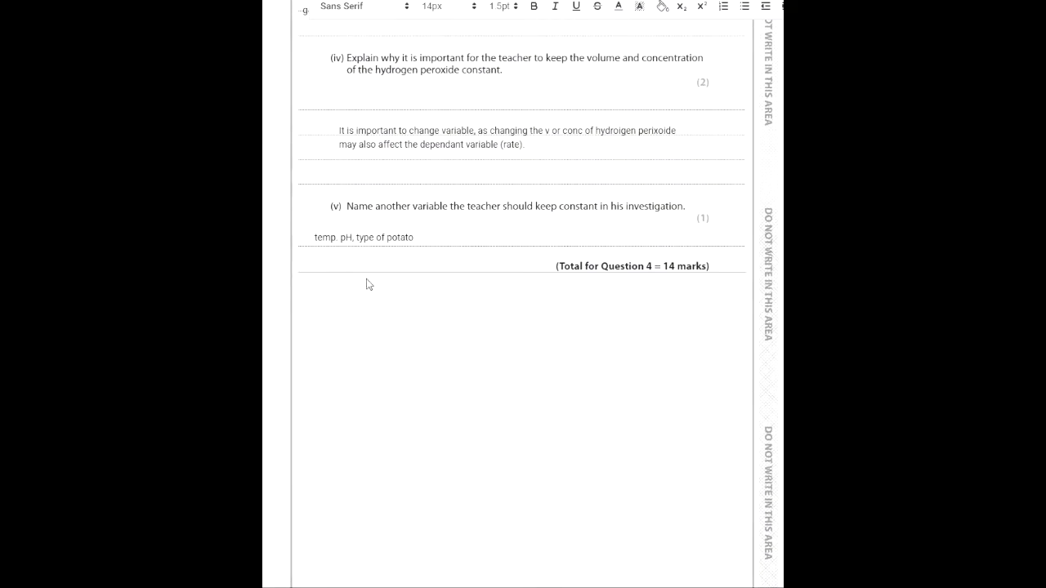
{"action": "scroll", "coordinate": [330, 327], "scroll_direction": "up", "scroll_amount": 3}
{"action": "scroll", "coordinate": [496, 378], "scroll_direction": "down", "scroll_amount": 3}
{"action": "scroll", "coordinate": [471, 331], "scroll_direction": "down", "scroll_amount": 15}
{"action": "scroll", "coordinate": [404, 322], "scroll_direction": "down", "scroll_amount": 8}
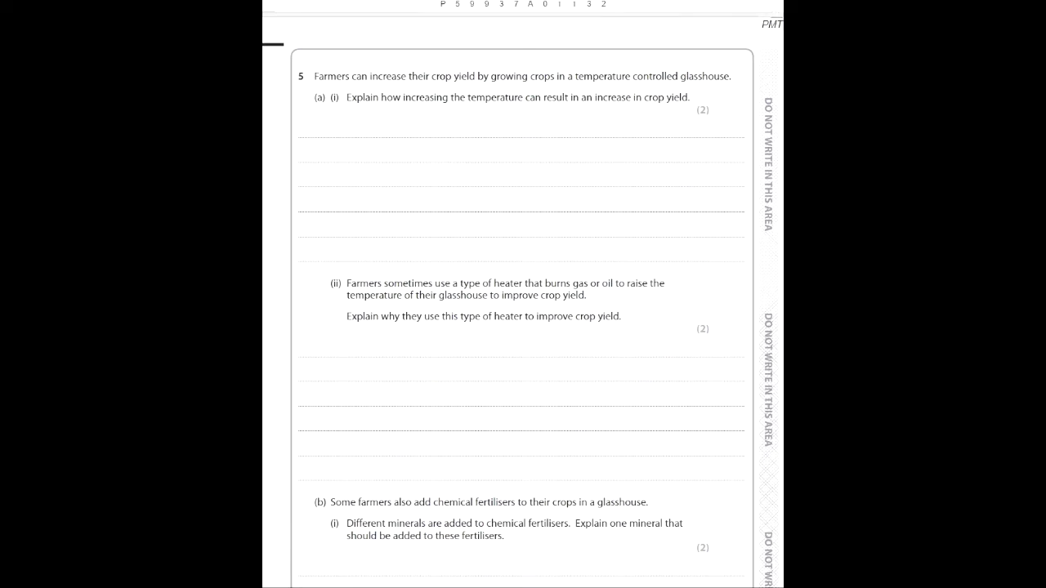
{"action": "left_click_drag", "start_coordinate": [320, 131], "coordinate": [722, 268]}
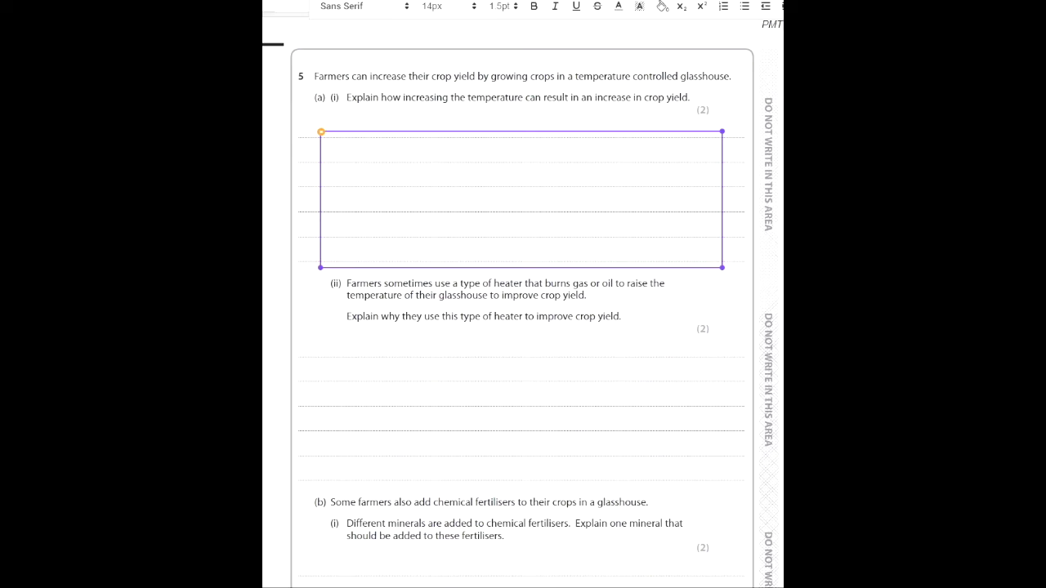
Begin the answer to Question 5 (a)(i) with "As the temp increases, so does rate of photosynthesis.".
{"action": "type", "text": "a"}
{"action": "key", "text": "BackSpace"}
{"action": "type", "text": "a"}
{"action": "key", "text": "BackSpace"}
{"action": "type", "text": "As the temp increases, so does rate of"}
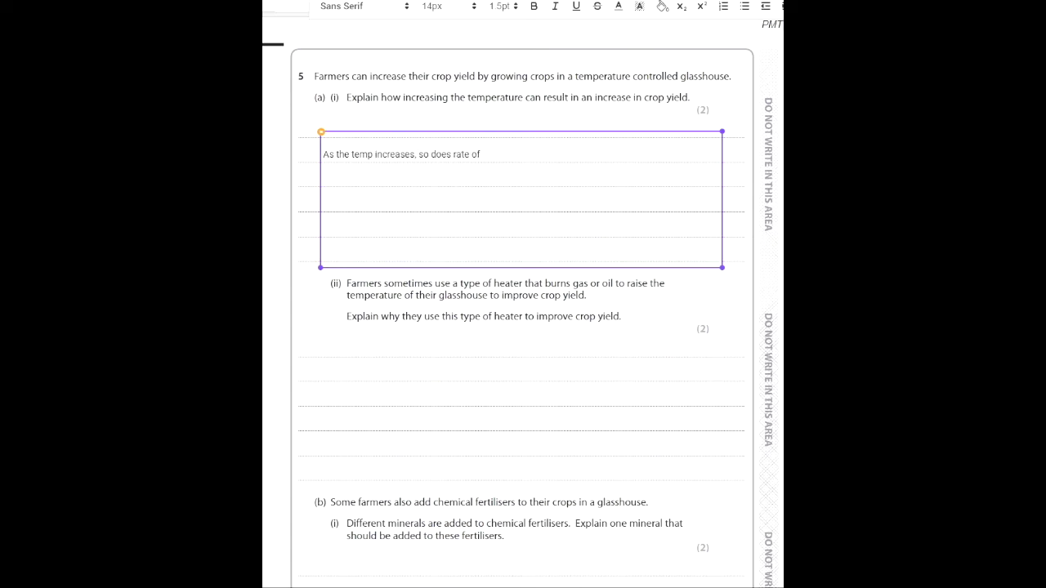
{"action": "type", "text": " photosynthesis"}
Add a second line to the (a)(i) answer: "The molecules in the reaction have higher K.E, thus more collisions occur".
{"action": "scroll", "coordinate": [523, 294], "scroll_direction": "up", "scroll_amount": 10}
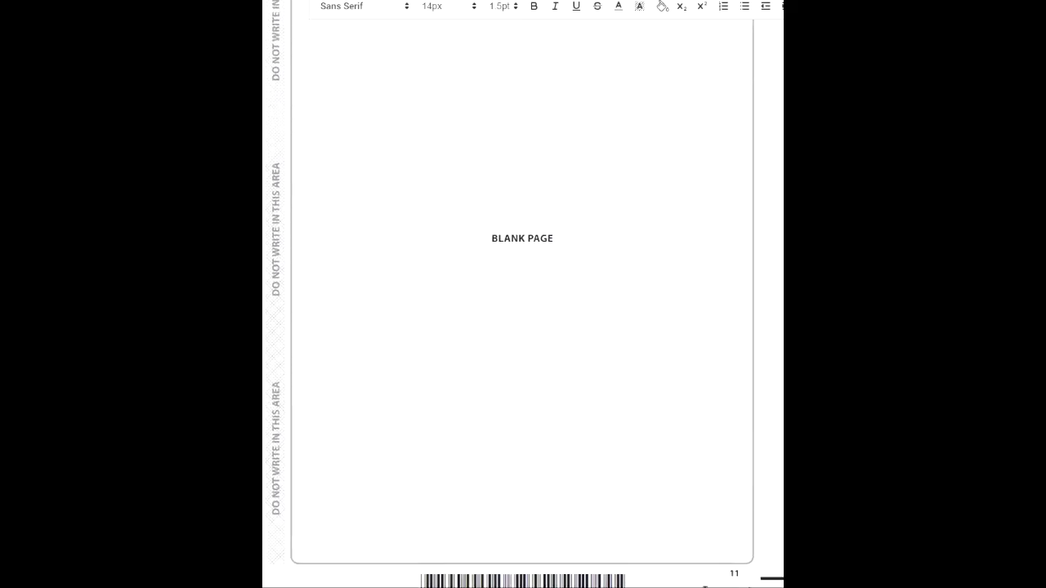
{"action": "scroll", "coordinate": [523, 295], "scroll_direction": "up", "scroll_amount": 10}
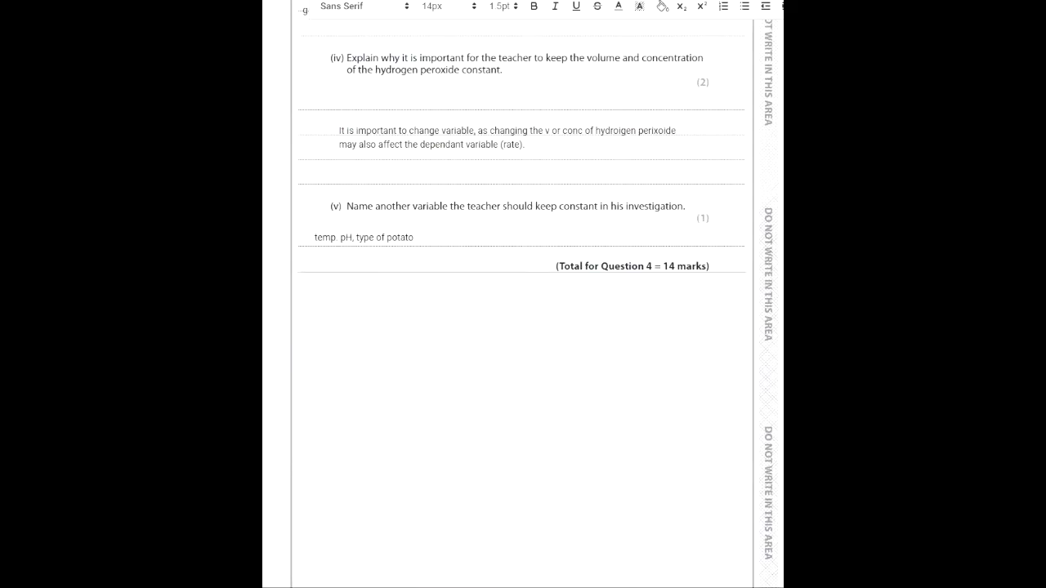
{"action": "scroll", "coordinate": [523, 294], "scroll_direction": "down", "scroll_amount": 20}
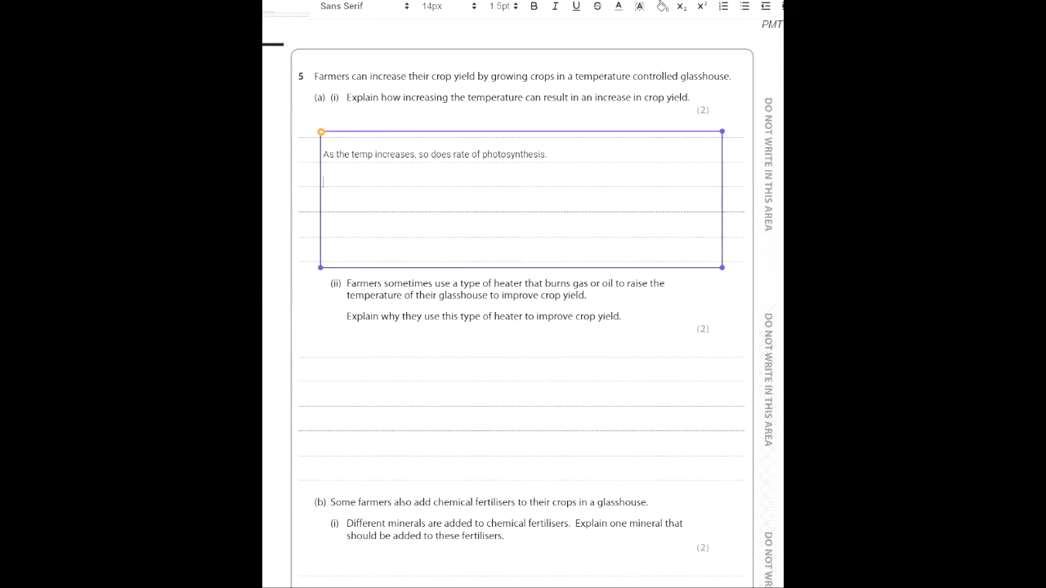
{"action": "type", "text": "The"}
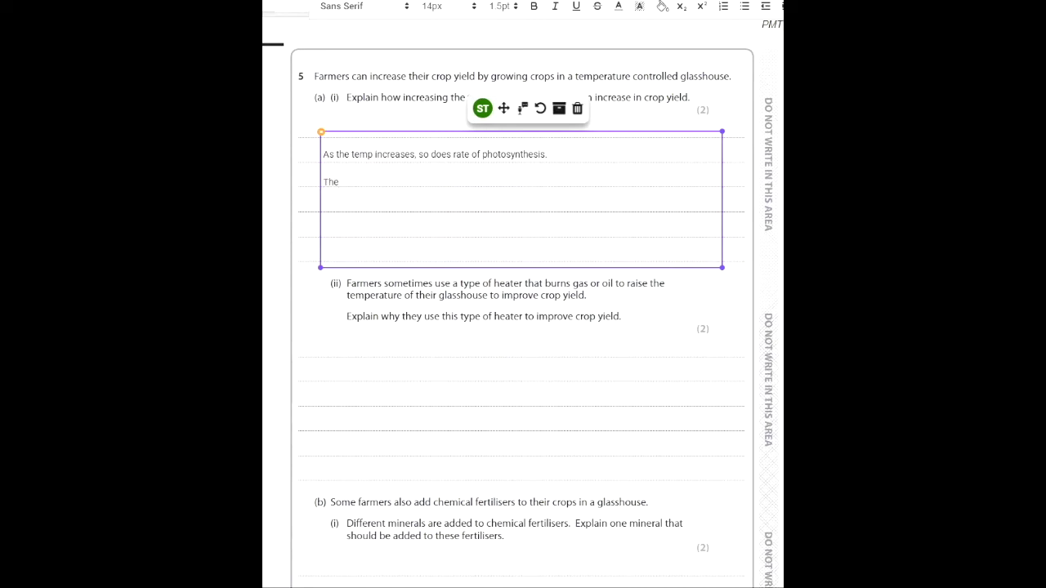
{"action": "type", "text": " molecules in the reaction have"}
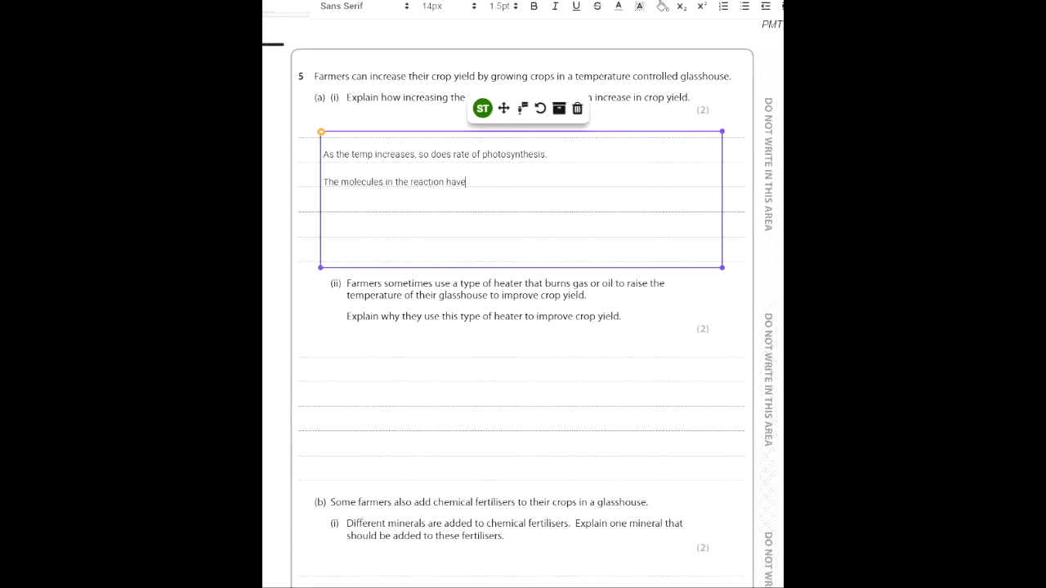
{"action": "type", "text": " higher K.E, thus more collisions o"}
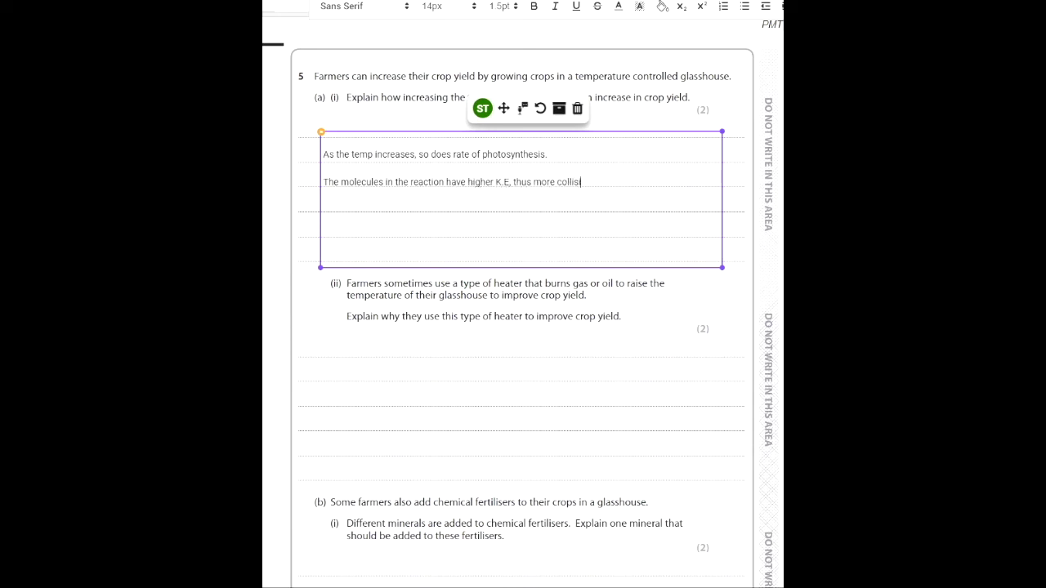
{"action": "type", "text": "ccur "}
Add a third line to the (a)(i) answer: "The temperature may be closer to optimum temperature of the enzyme responsible".
{"action": "type", "text": "The temperatu"}
{"action": "type", "text": "re may be c"}
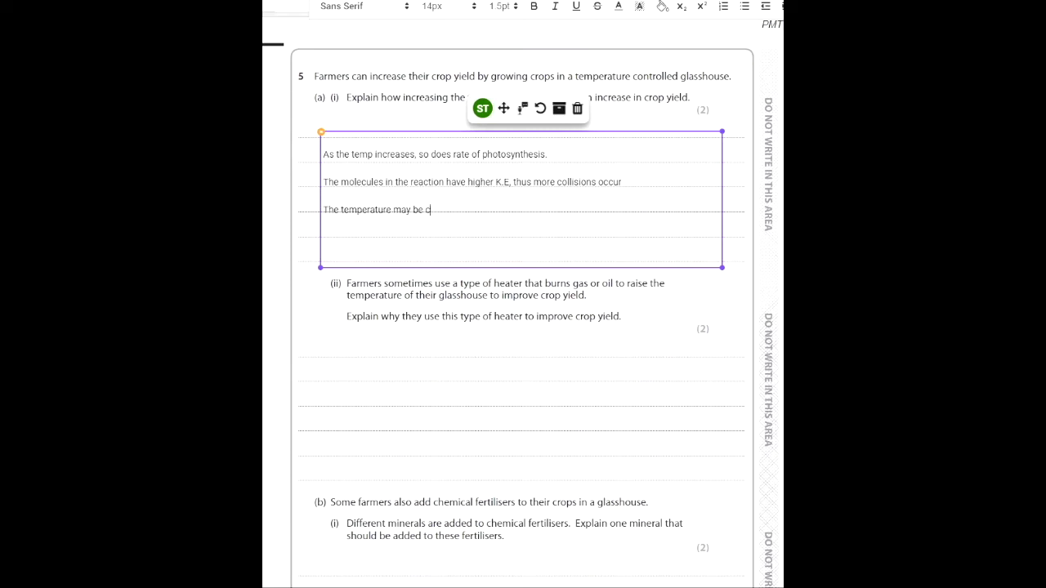
{"action": "type", "text": "loser to optimum temperatur"}
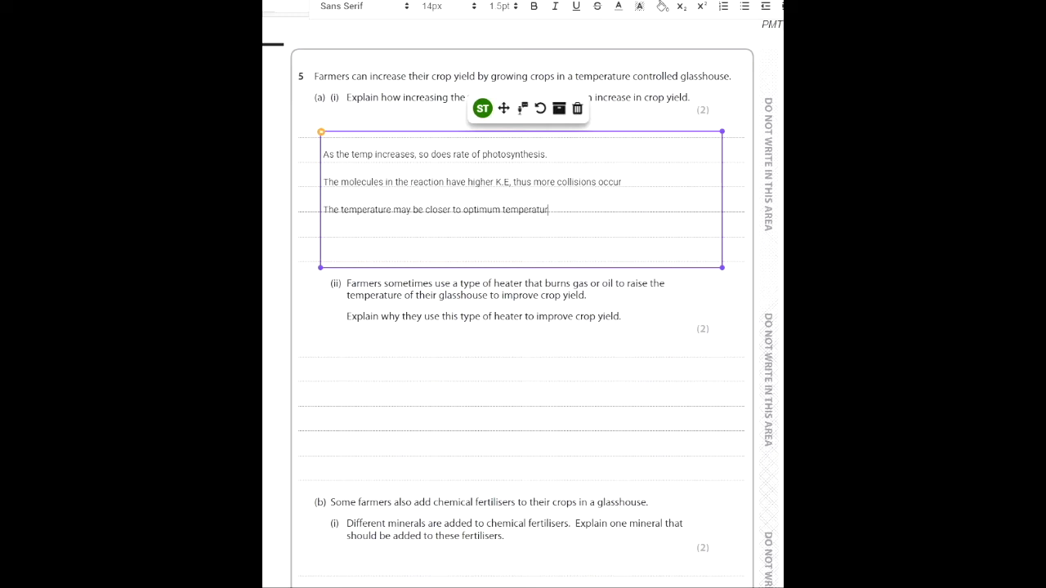
{"action": "type", "text": "e of the enzyme responsible"}
Finish the (a)(i) answer with the line "So, more enzyme-substrate complexes are formed, and more glucose is produced" and leave the text box.
{"action": "key", "text": "Return"}
{"action": "type", "text": "So, m"}
{"action": "key", "text": "BackSpace"}
{"action": "type", "text": "more enzyme-substrast"}
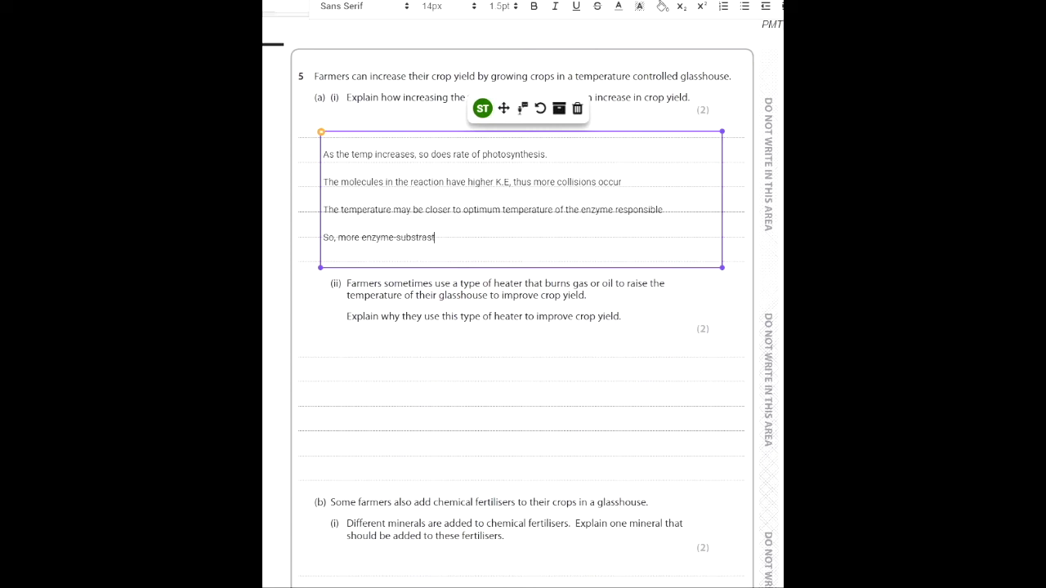
{"action": "key", "text": "BackSpace"}
{"action": "type", "text": "te complexes are formed, and more"}
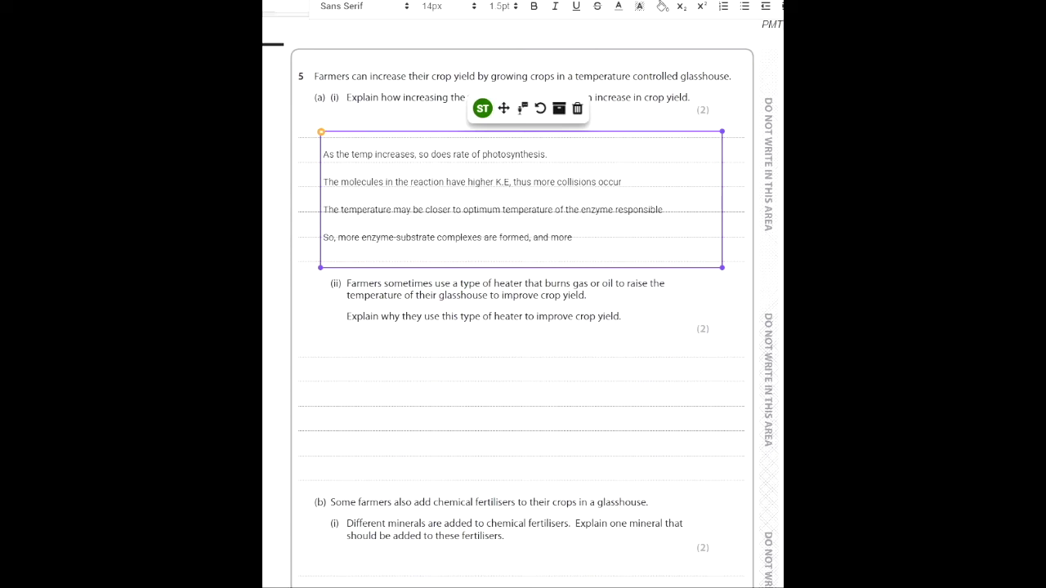
{"action": "type", "text": " glucose is produced"}
{"action": "key", "text": "Escape"}
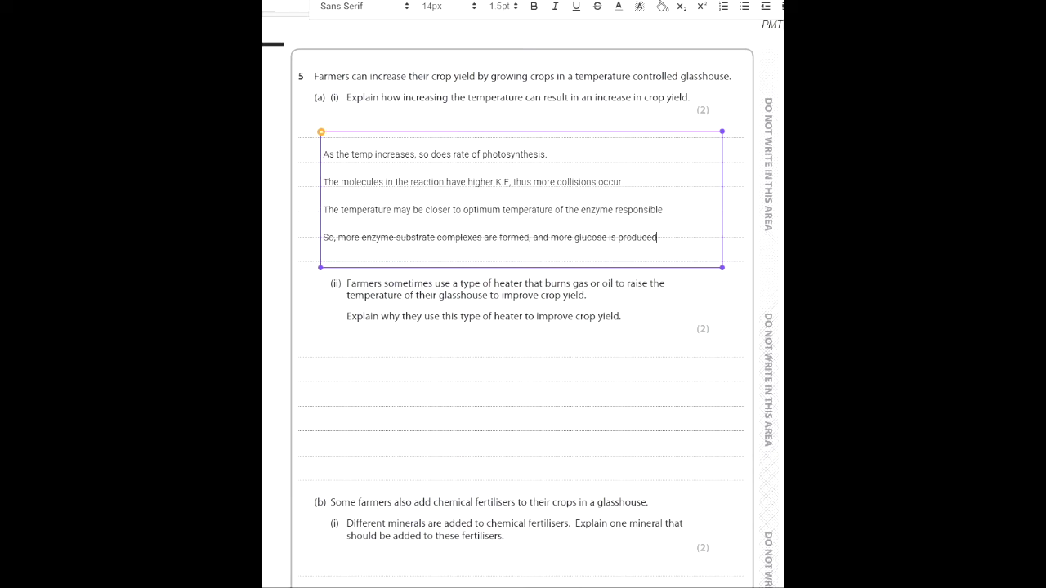
{"action": "key", "text": "Escape"}
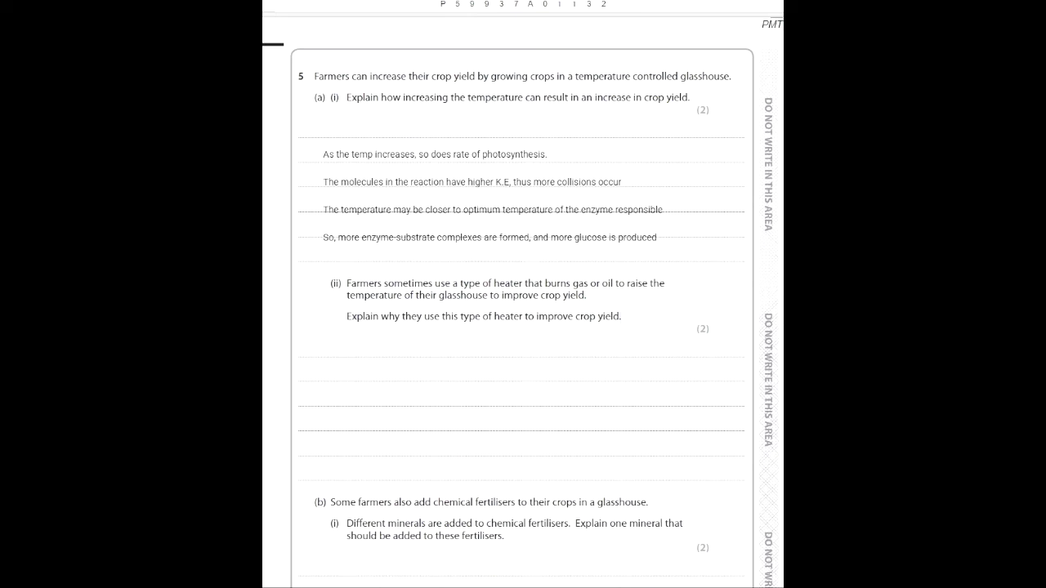
Reopen the (a)(i) answer and accept the writing suggestion that inserts "the" before "optimum temperature" in the third line.
{"action": "left_click", "coordinate": [521, 199]}
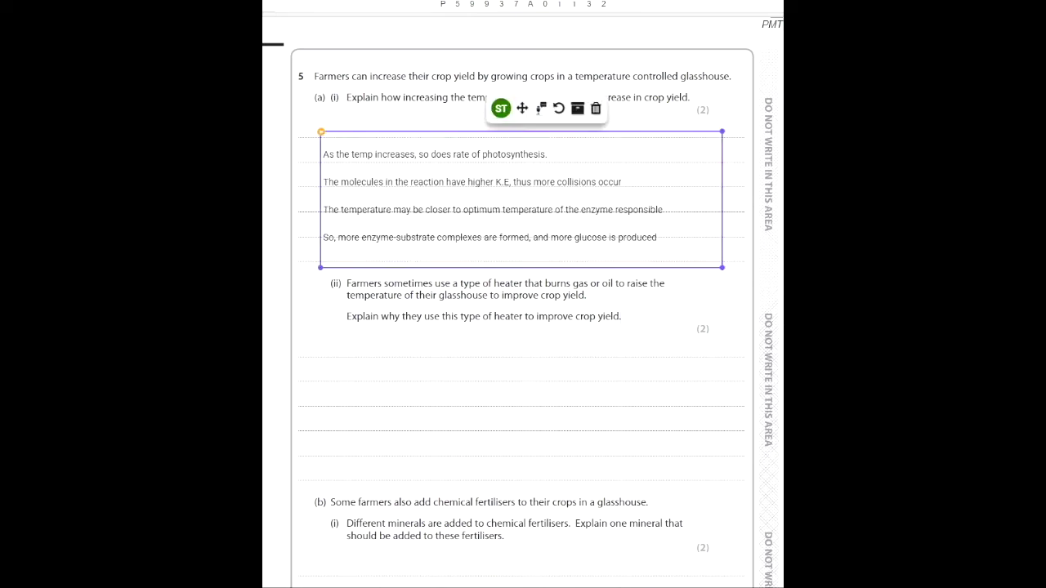
{"action": "mouse_move", "coordinate": [541, 156]}
{"action": "left_mouse_down"}
{"action": "mouse_move", "coordinate": [521, 156]}
{"action": "mouse_move", "coordinate": [547, 155]}
{"action": "left_mouse_up"}
{"action": "left_click", "coordinate": [485, 155]}
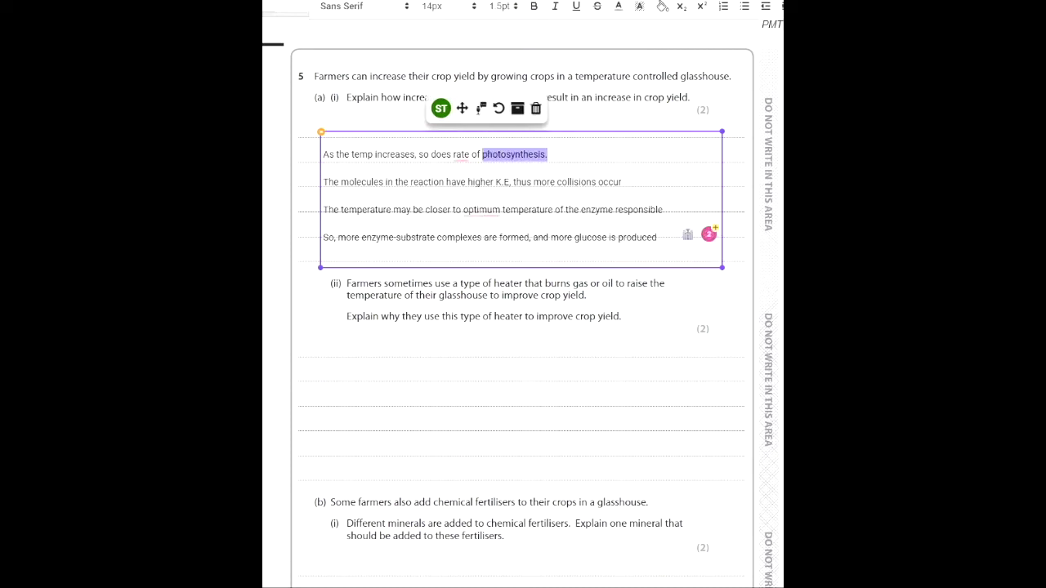
{"action": "mouse_move", "coordinate": [481, 211]}
{"action": "left_click", "coordinate": [498, 245]}
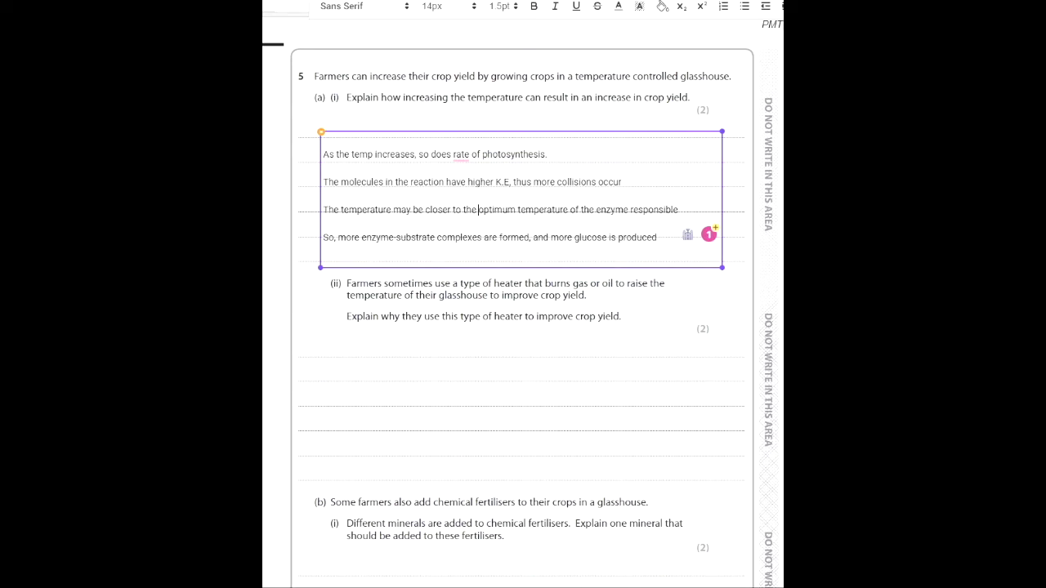
{"action": "left_click_drag", "start_coordinate": [447, 182], "coordinate": [623, 182]}
{"action": "left_click", "coordinate": [613, 210]}
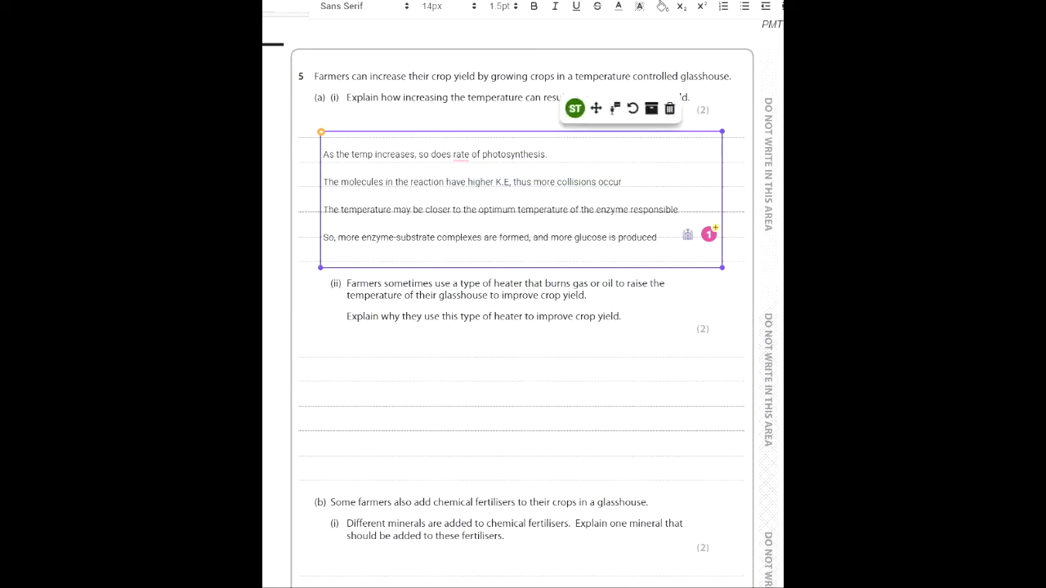